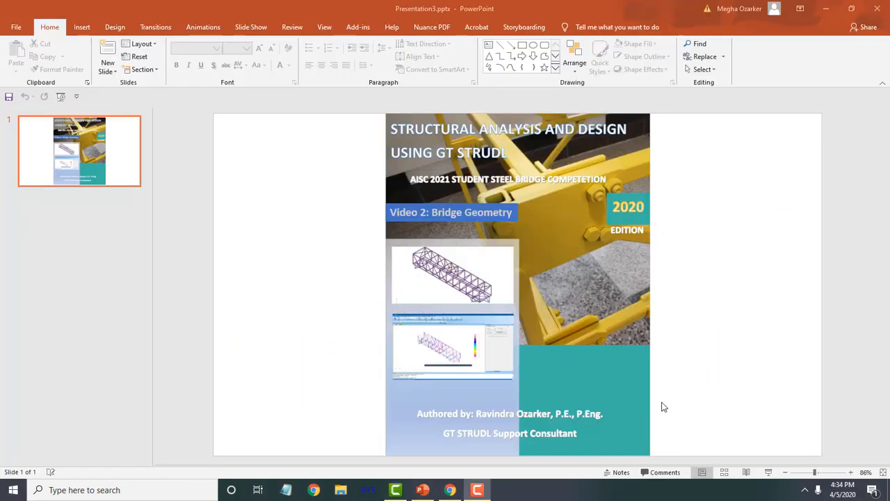
- Switch to the browser showing the GT STRUDL structural analysis PDF guide
key(alt+Tab)
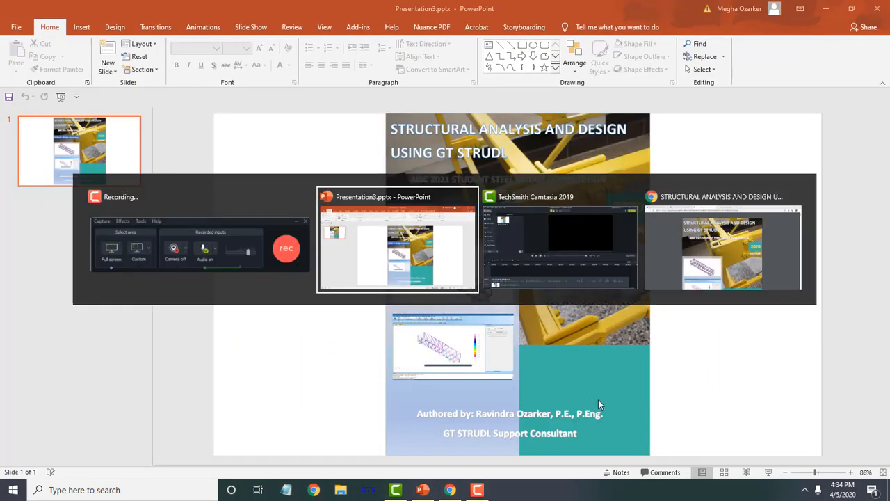
key(alt+Tab)
key(alt+Tab)
- Scroll through the guide's table of contents and jump to Chapter 5: Bridge Geometry
scroll(669, 309, down, 8)
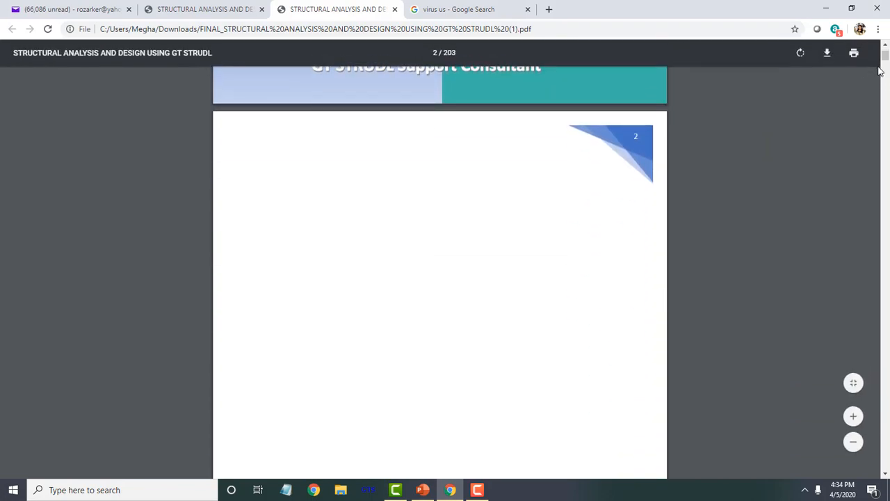
mouse_move(885, 60)
mouse_down()
mouse_move(886, 103)
mouse_move(886, 58)
mouse_up()
scroll(869, 136, up, 1)
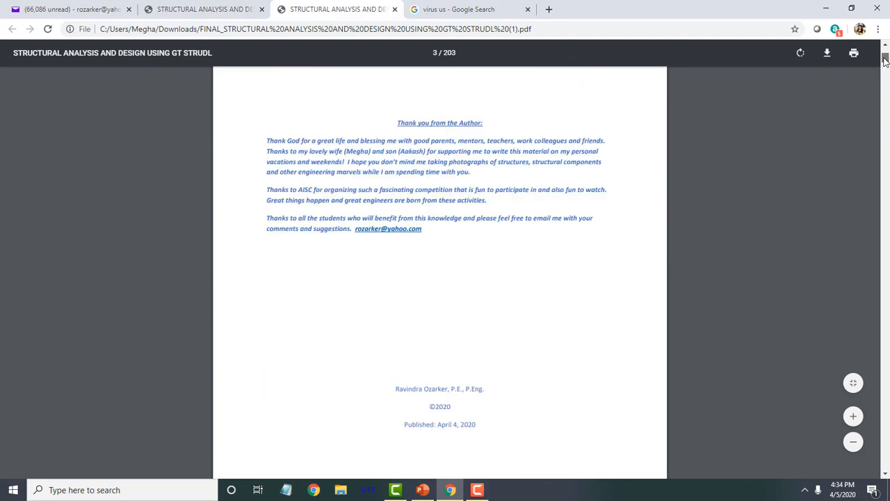
scroll(809, 176, up, 1)
scroll(807, 186, down, 10)
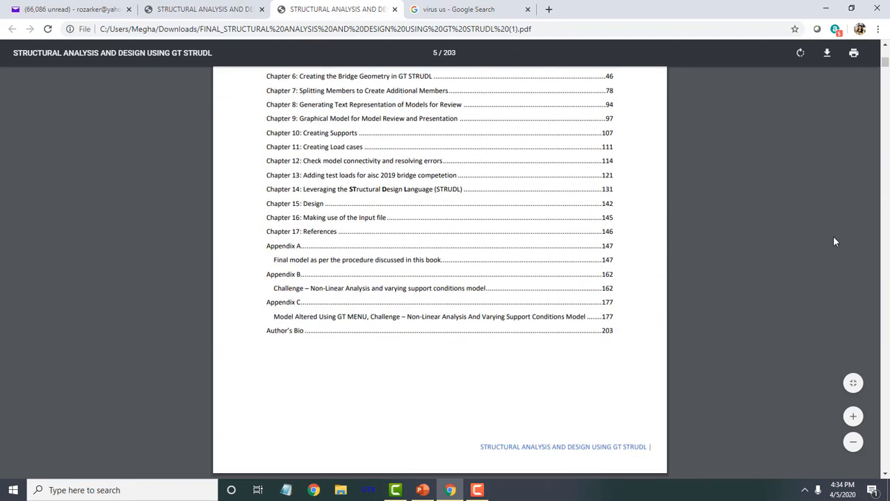
scroll(367, 136, up, 1)
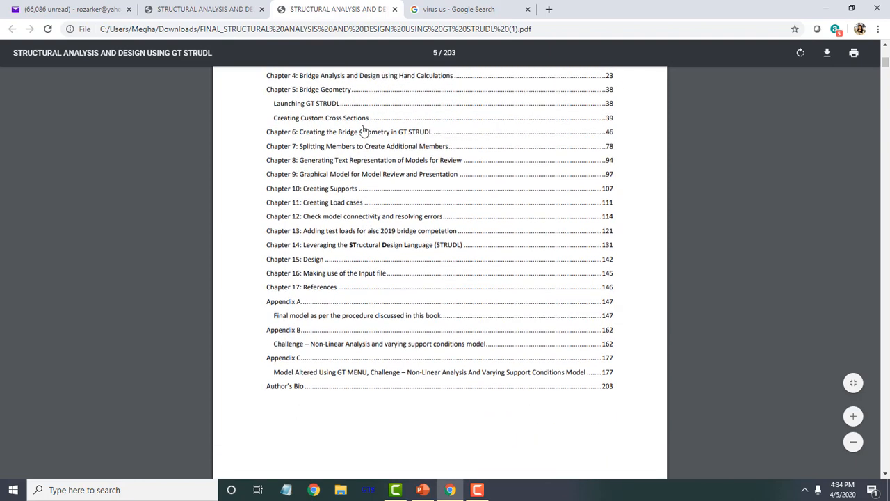
click(319, 92)
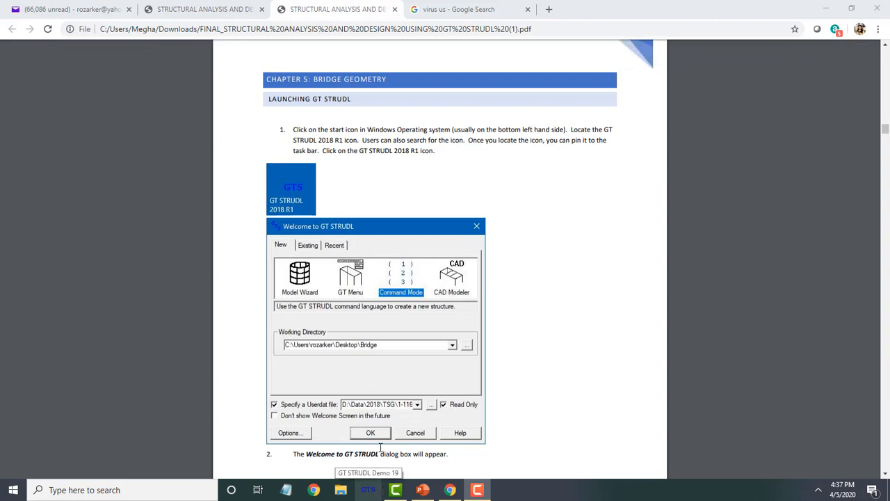
- Launch GT STRUDL Demo and start a new structure in GT Menu mode
click(369, 490)
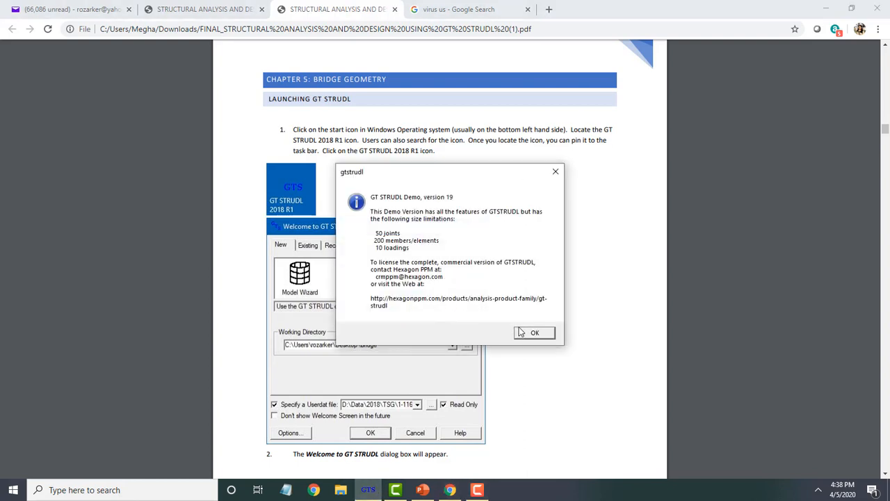
click(533, 334)
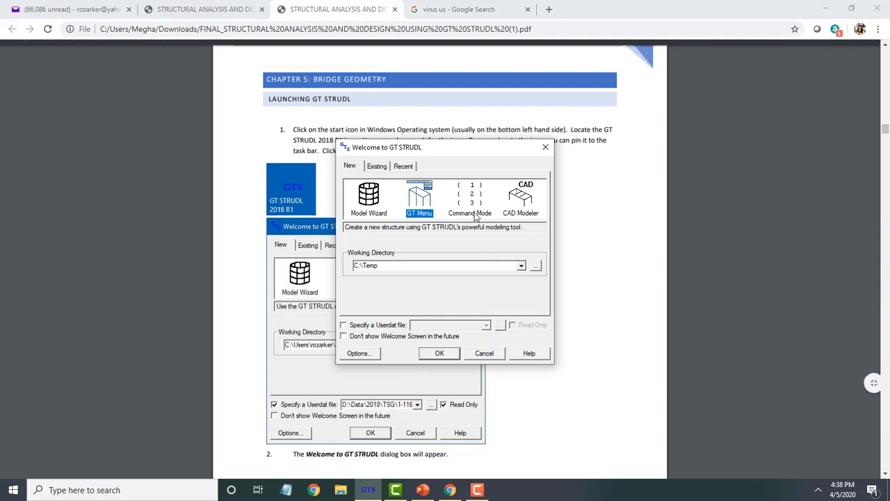
right_click(693, 2)
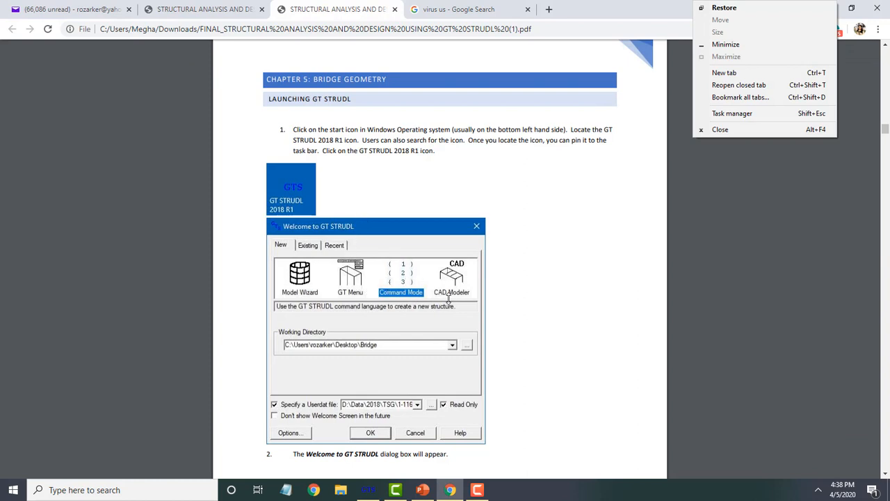
key(alt+Tab)
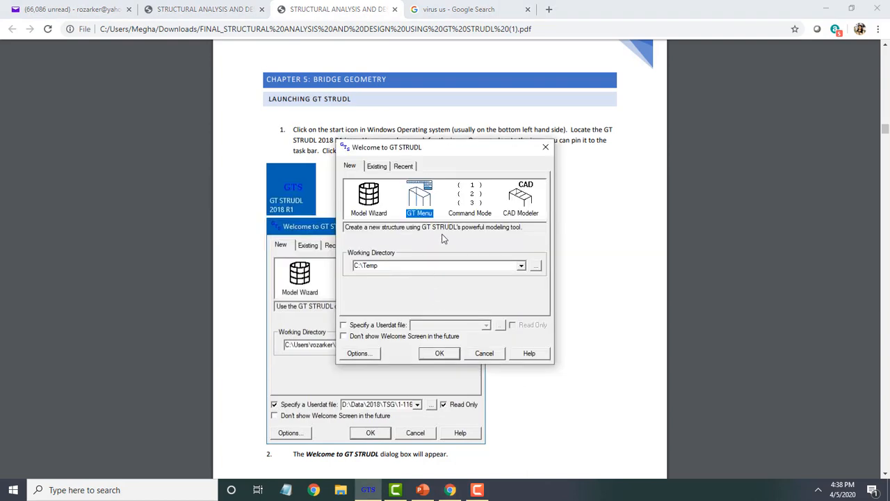
double_click(426, 217)
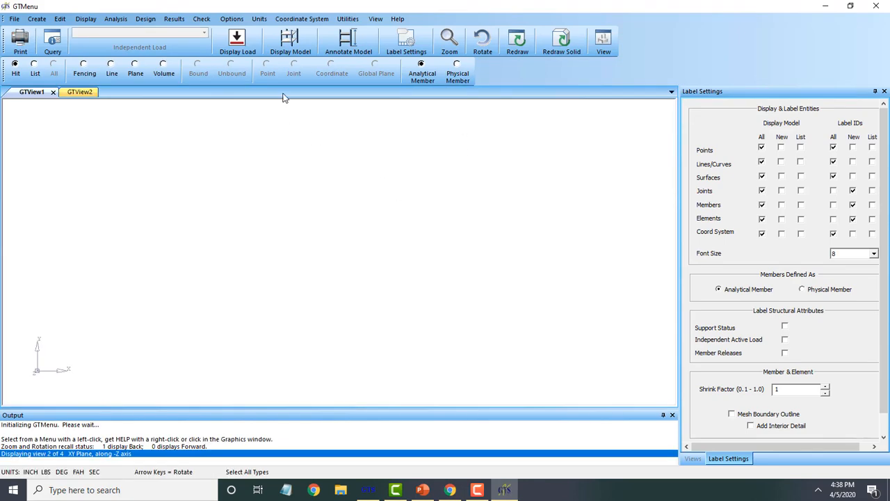
- Set the active force units to Kips
click(269, 22)
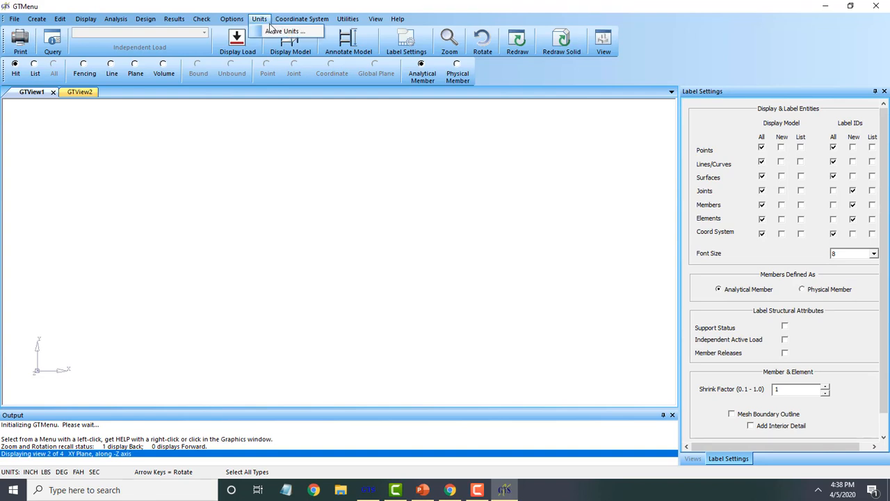
click(272, 32)
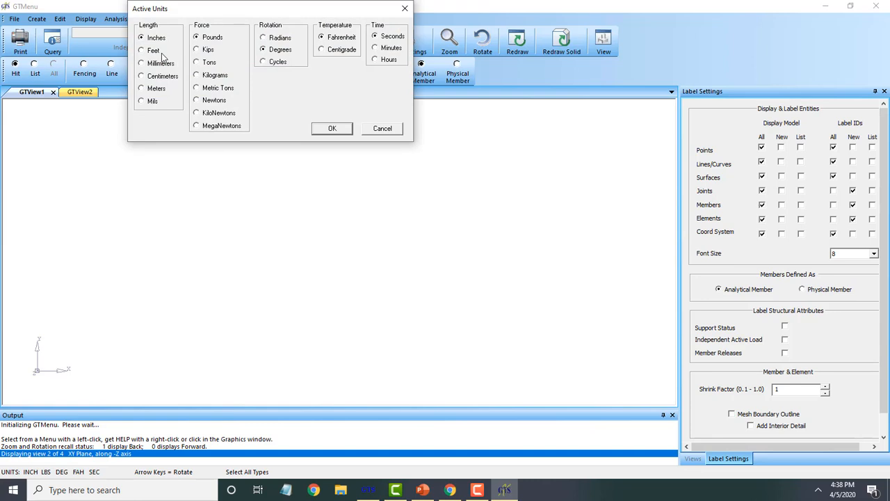
click(201, 51)
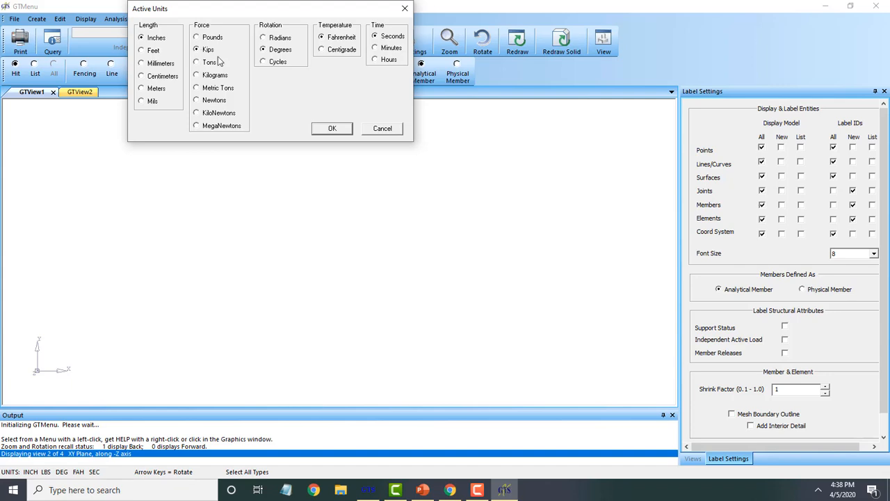
click(337, 128)
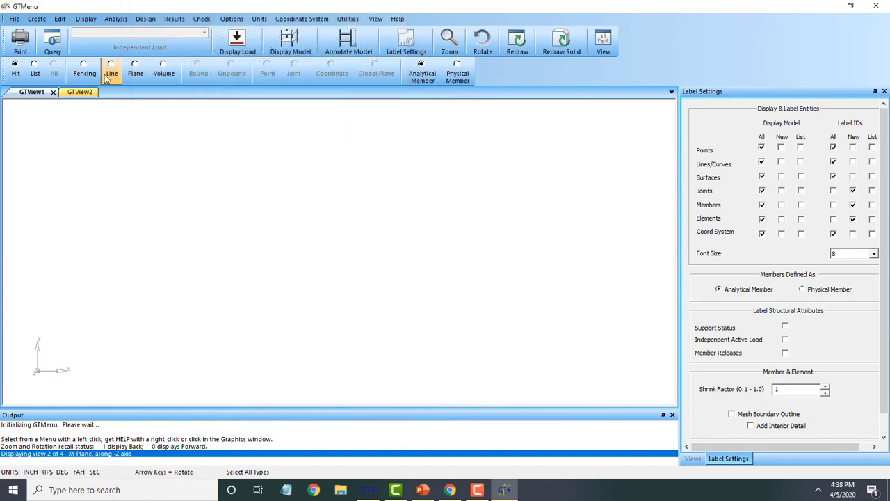
- Browse the section property tables available for placing members, then close the dialog and exit GTMenu
click(38, 20)
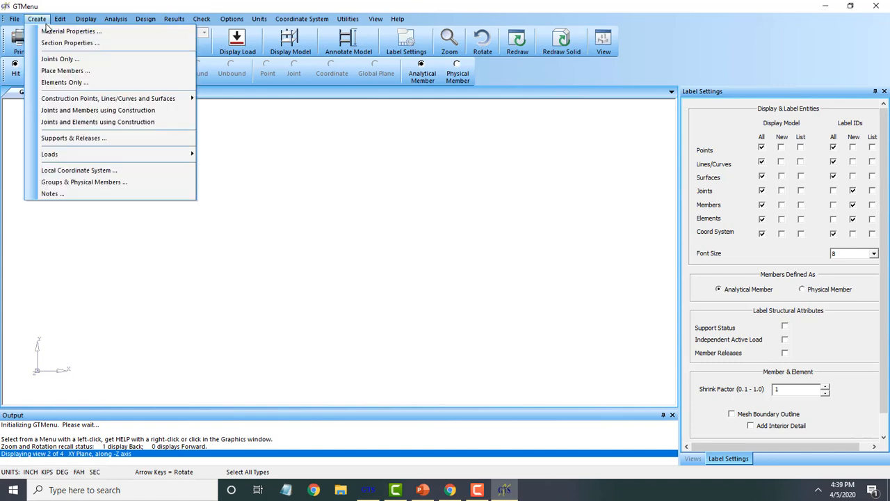
click(65, 71)
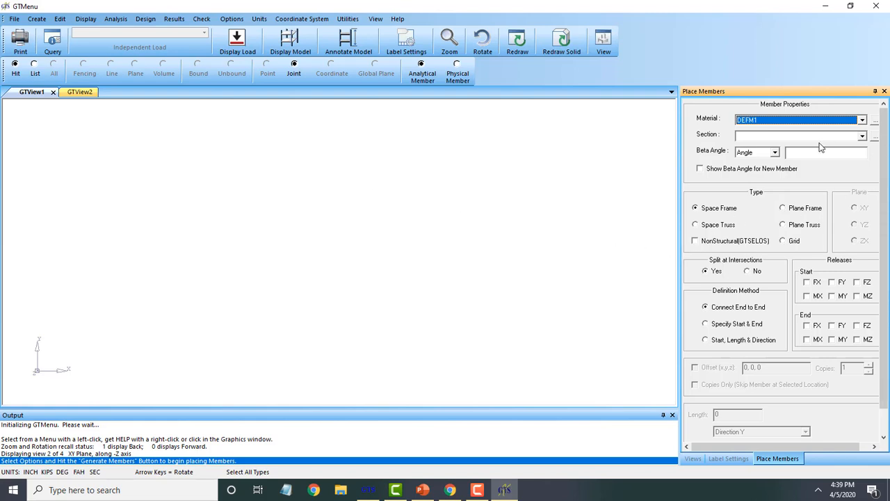
click(862, 137)
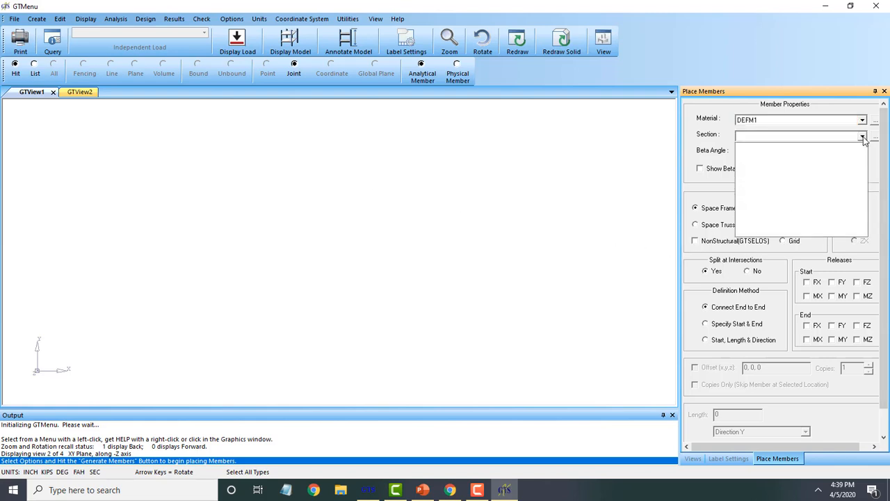
click(866, 137)
click(875, 136)
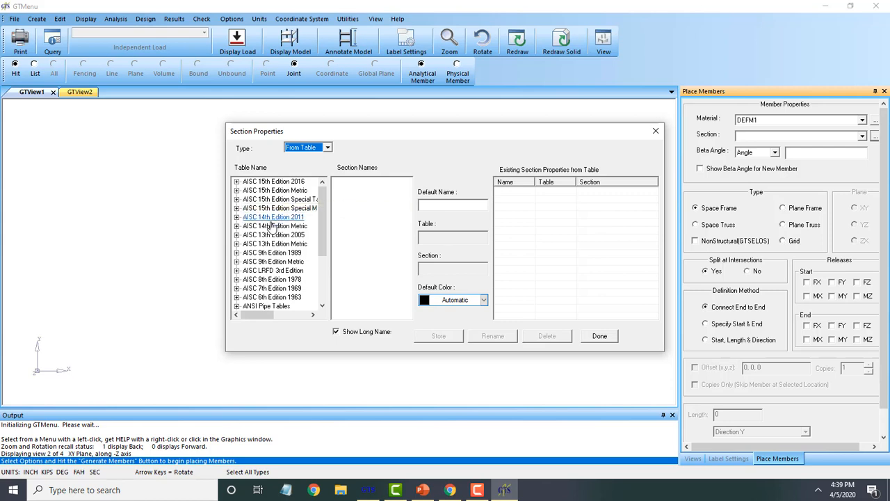
mouse_move(320, 218)
mouse_down()
mouse_move(321, 264)
mouse_move(319, 208)
mouse_up()
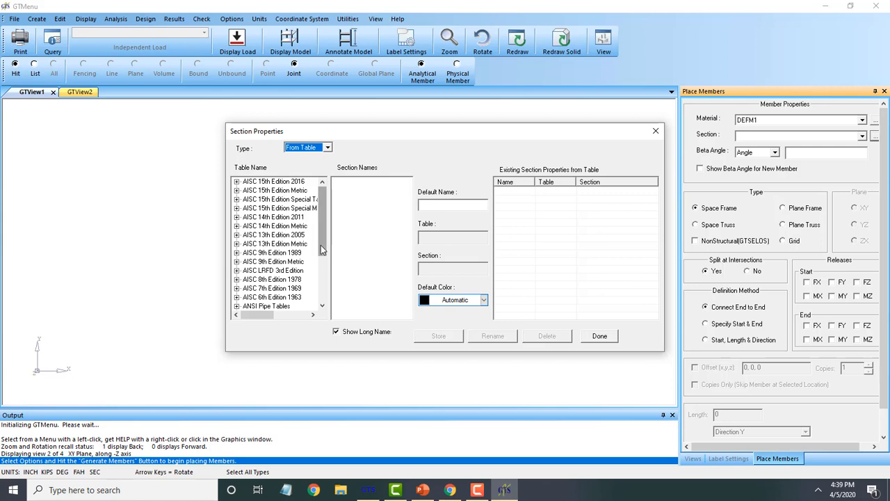
scroll(324, 260, down, 1)
drag(324, 260, 340, 226)
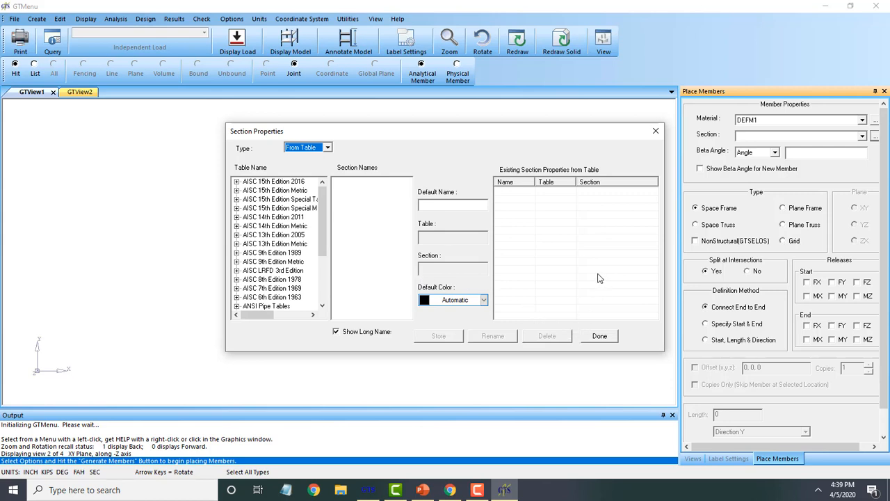
click(655, 132)
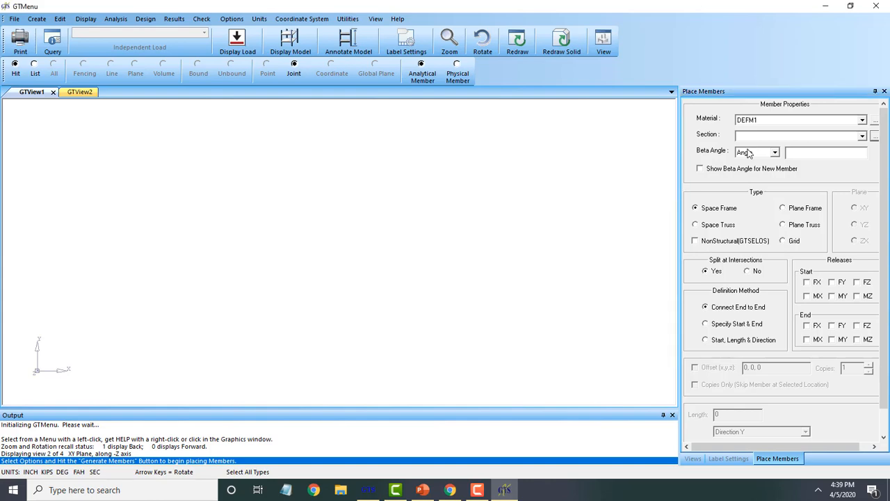
click(876, 6)
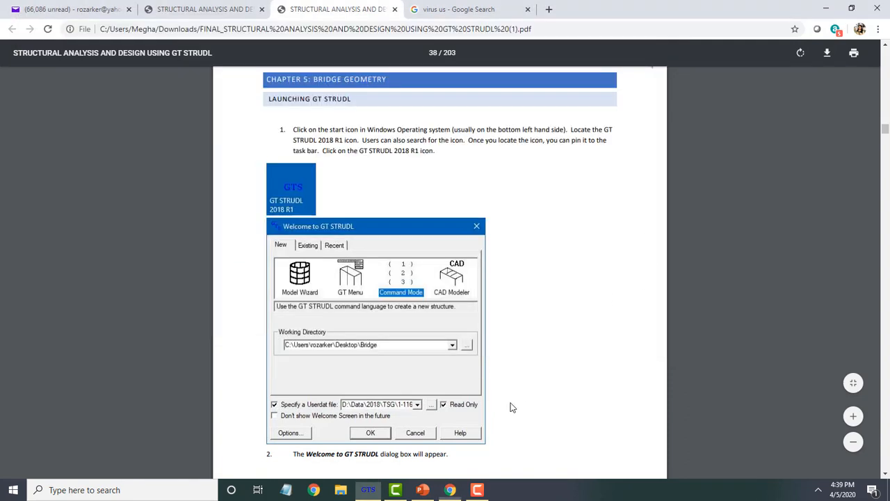
- Read the guide's instructions on creating custom cross sections
click(511, 406)
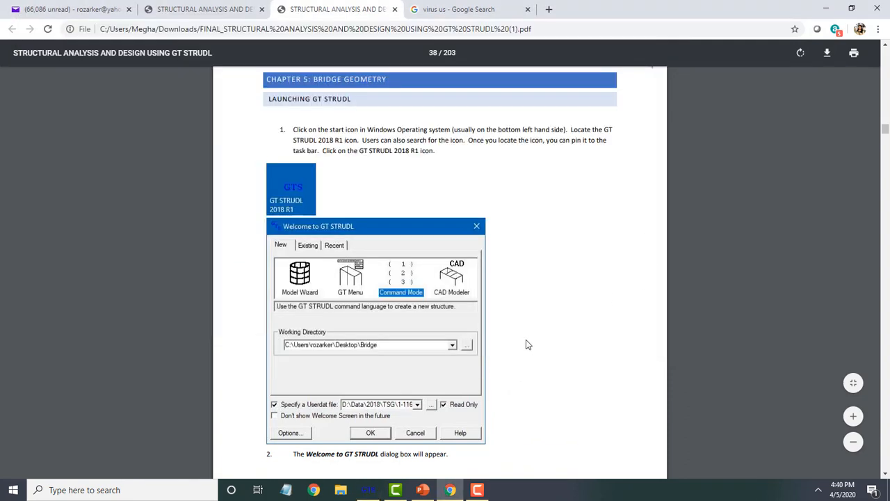
scroll(524, 341, down, 5)
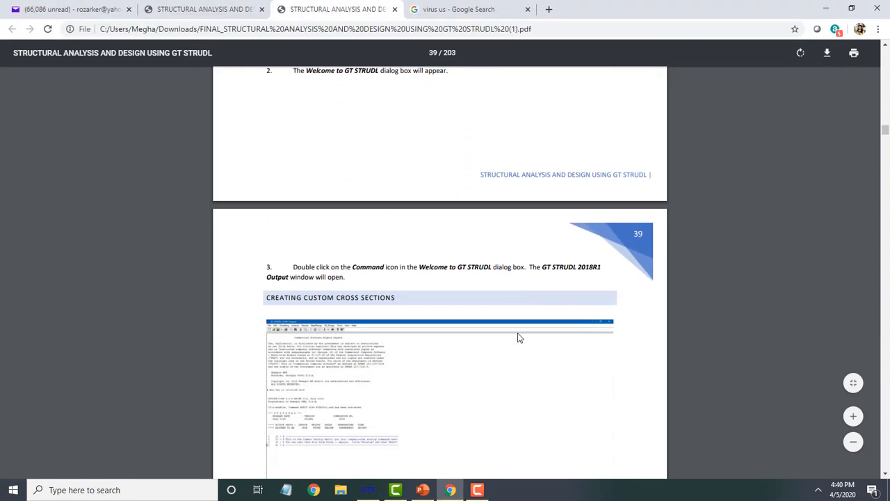
scroll(518, 337, down, 1)
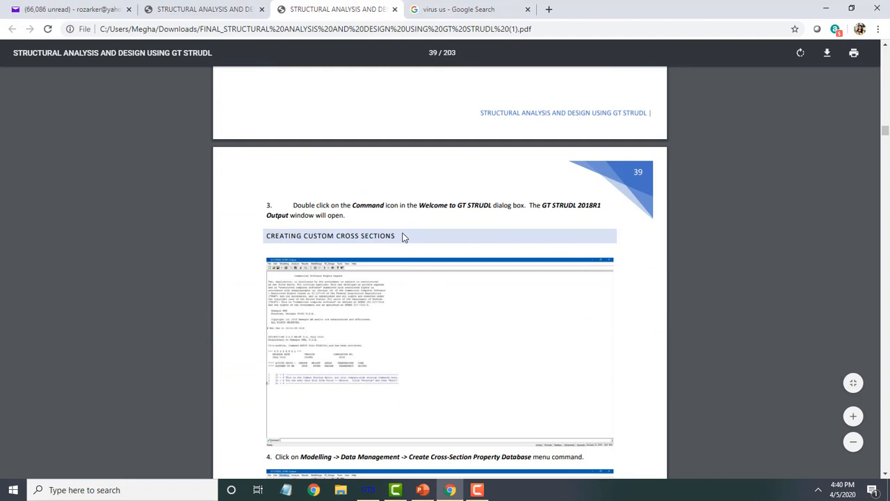
scroll(450, 250, up, 4)
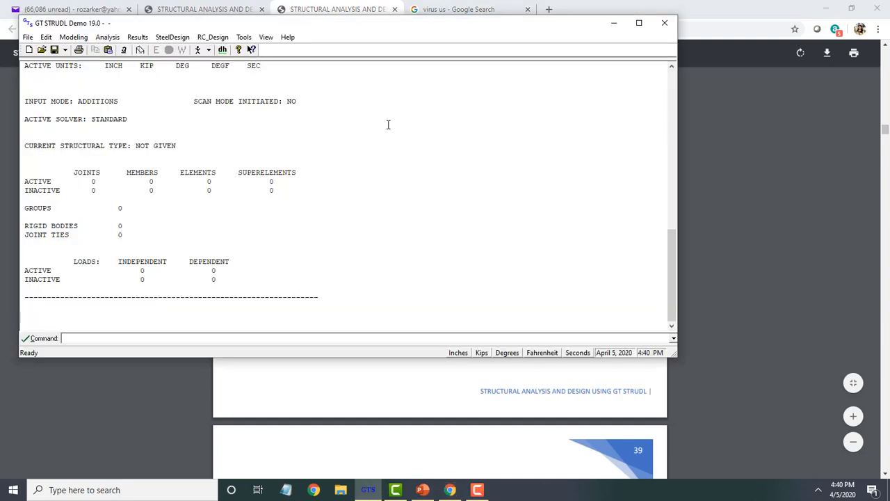
double_click(389, 26)
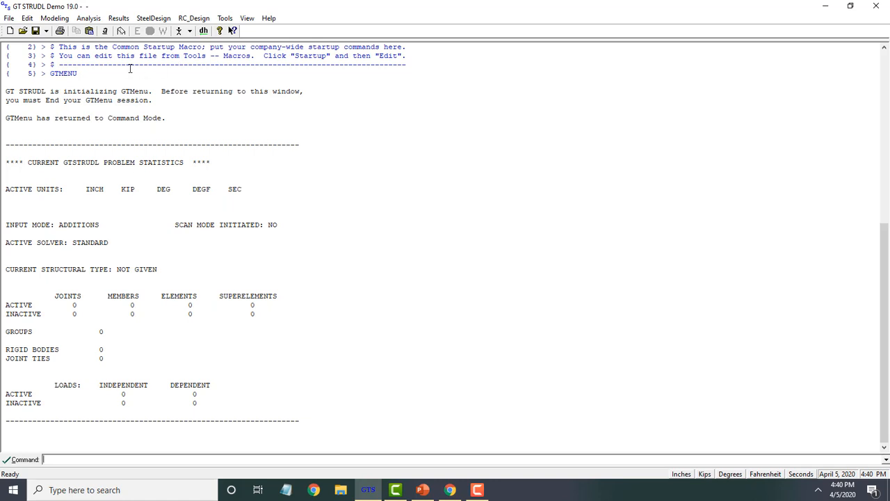
click(62, 18)
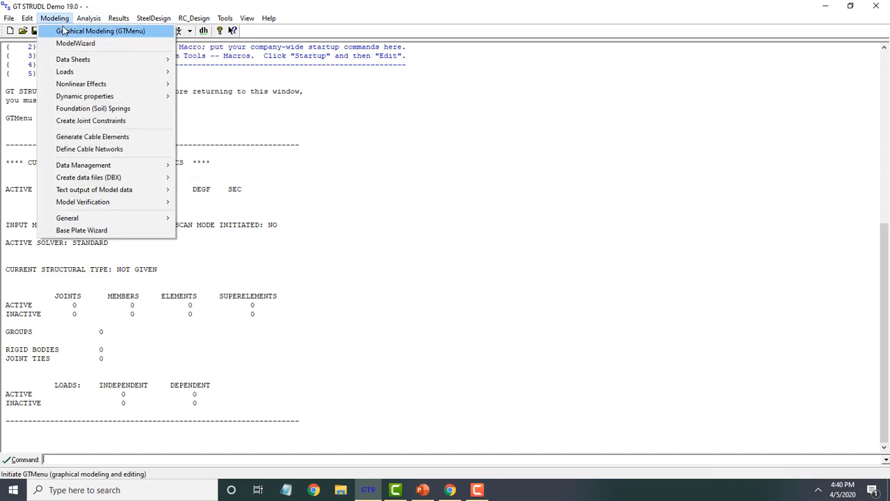
click(63, 31)
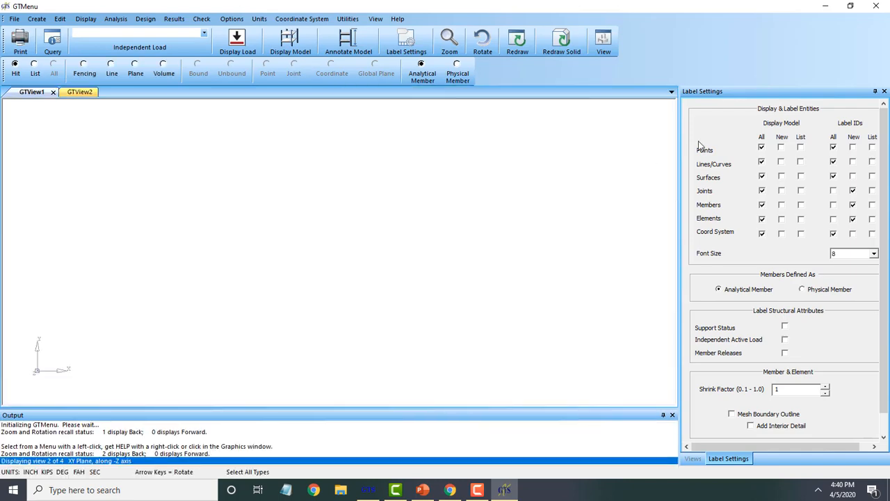
click(874, 6)
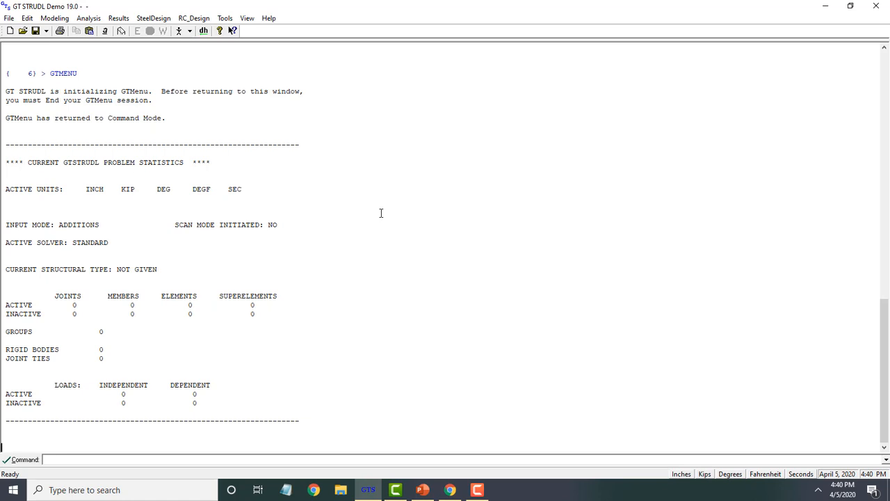
- Open the Create Cross-section Property Database tool and start a new cross-section
click(60, 18)
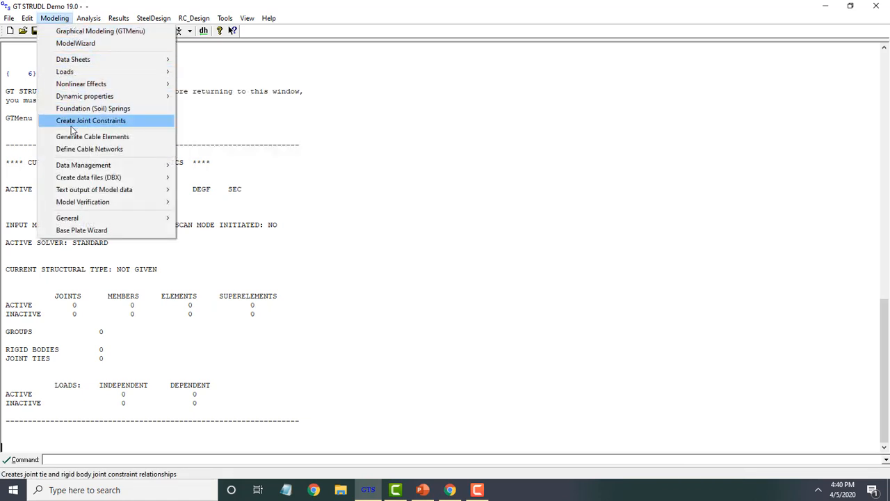
mouse_move(119, 166)
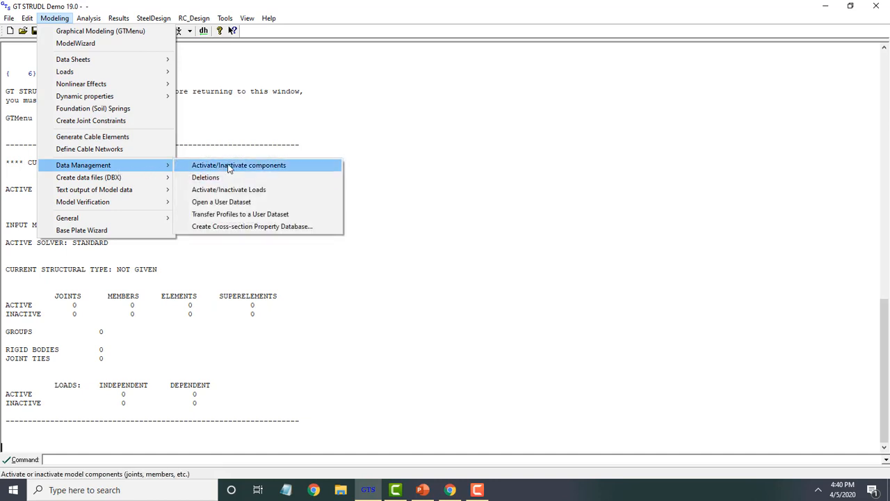
click(240, 227)
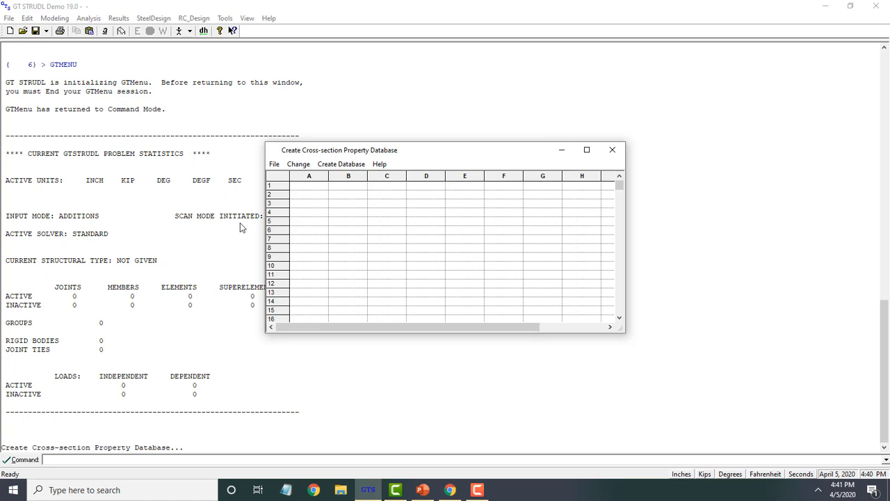
click(275, 165)
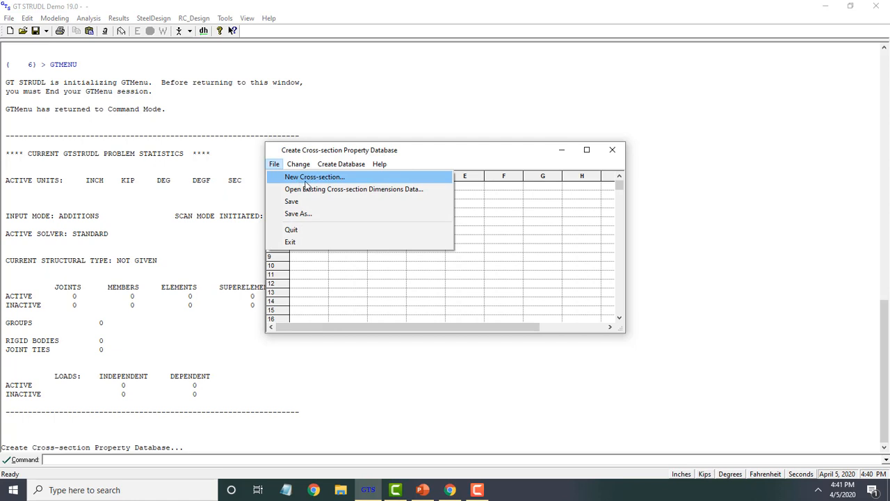
click(305, 180)
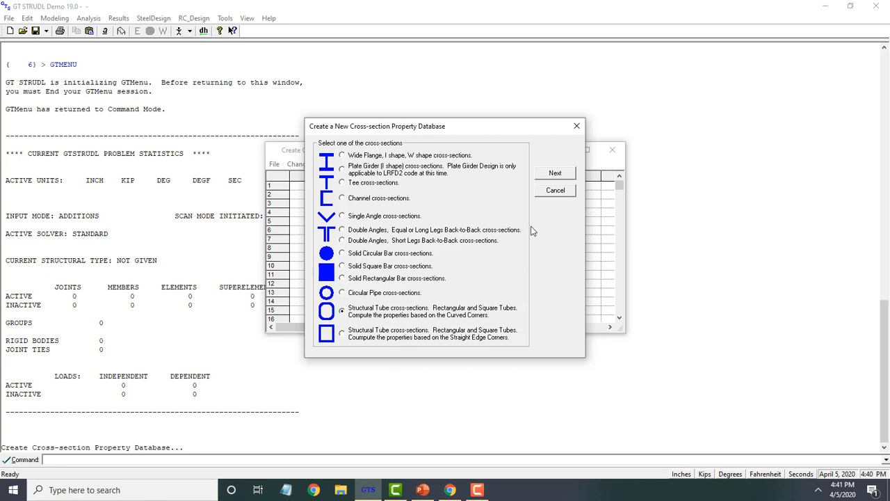
click(557, 173)
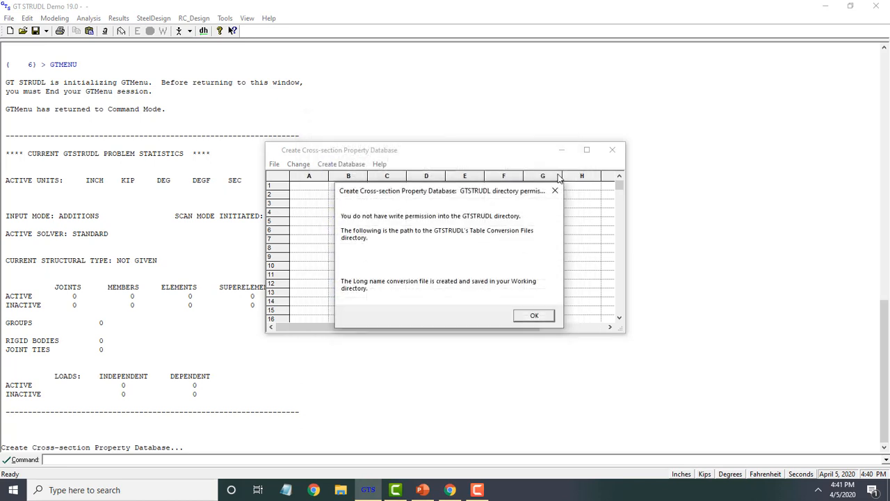
click(549, 315)
click(534, 315)
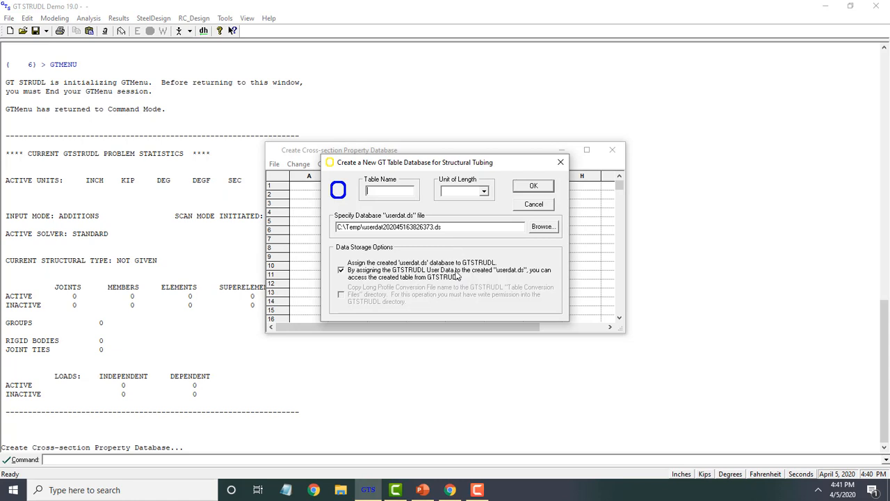
- Switch to File Explorer, copy the path of the C:\Data\ravi\GT STRUDL folder, and return to GT STRUDL
click(348, 490)
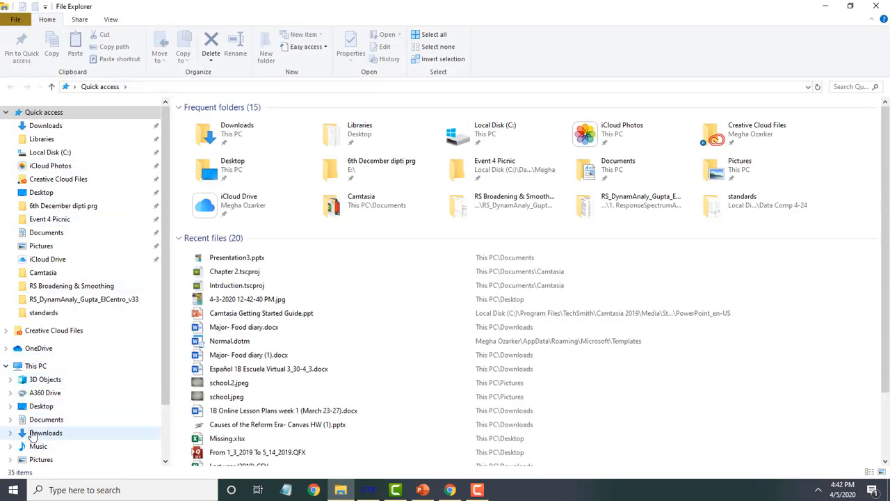
click(11, 406)
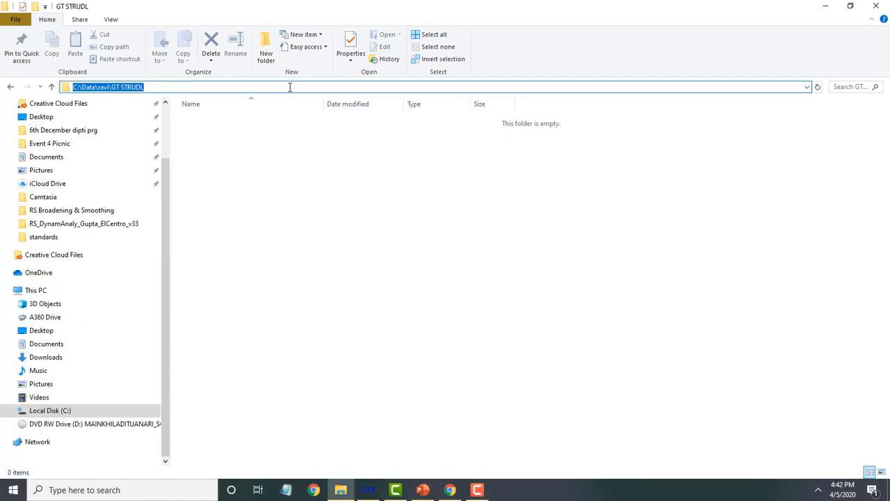
right_click(290, 87)
click(316, 123)
click(367, 490)
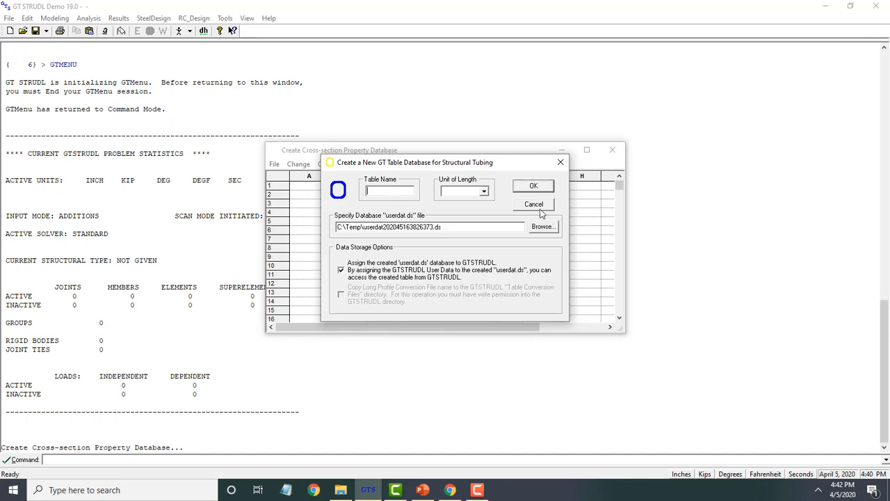
- Close the cross-section dialogs and exit GT STRUDL, finishing the solver session normally
click(560, 163)
click(612, 150)
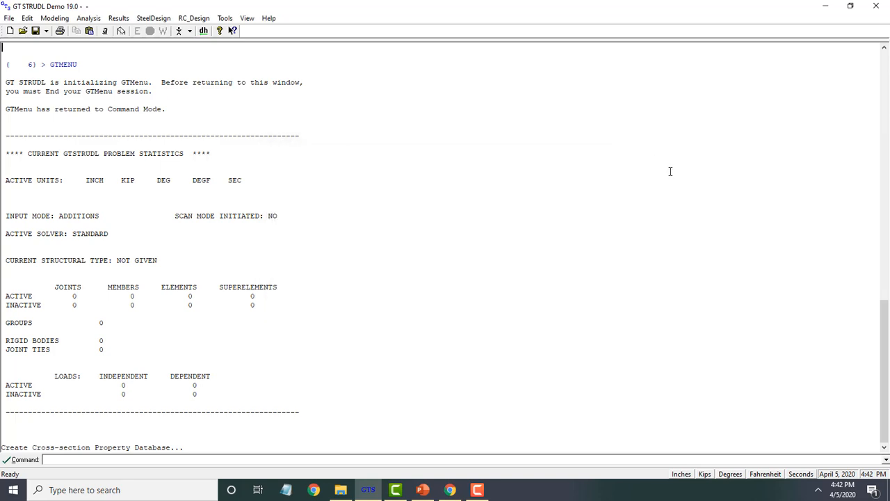
click(877, 9)
click(456, 293)
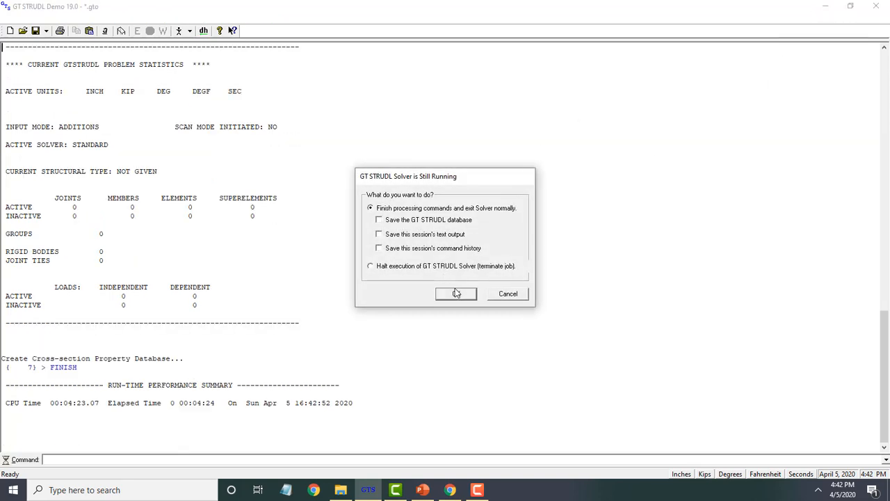
click(445, 268)
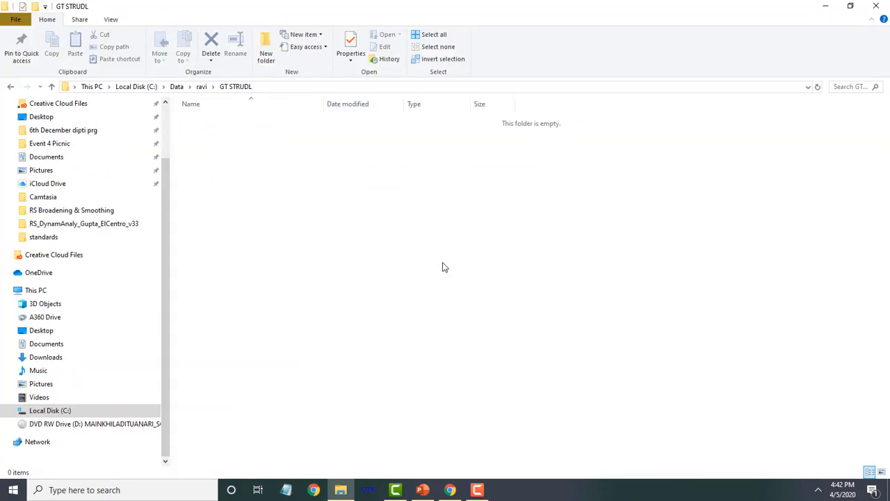
- Relaunch GT STRUDL and set the working directory to C:\Data\ravi\GT STRUDL
click(376, 491)
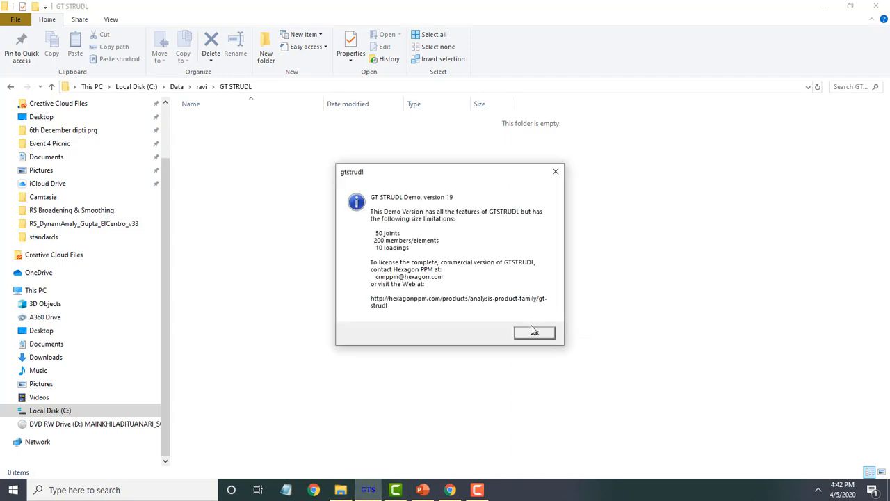
click(534, 332)
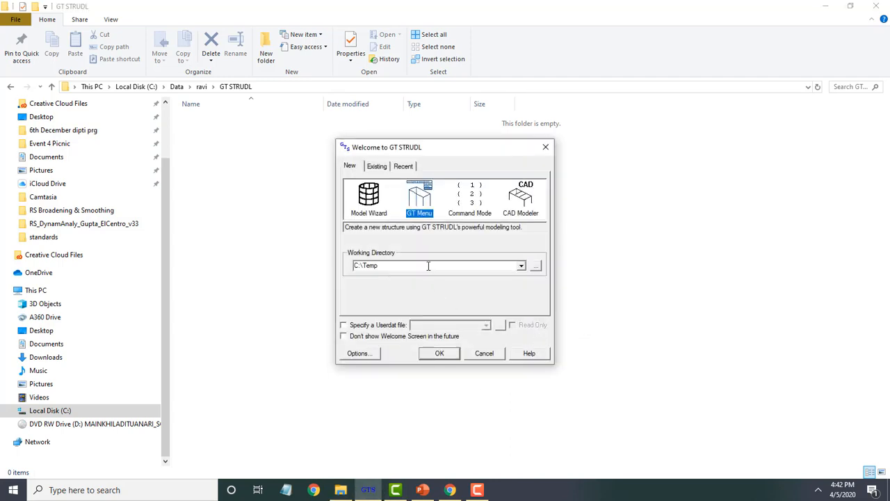
click(428, 266)
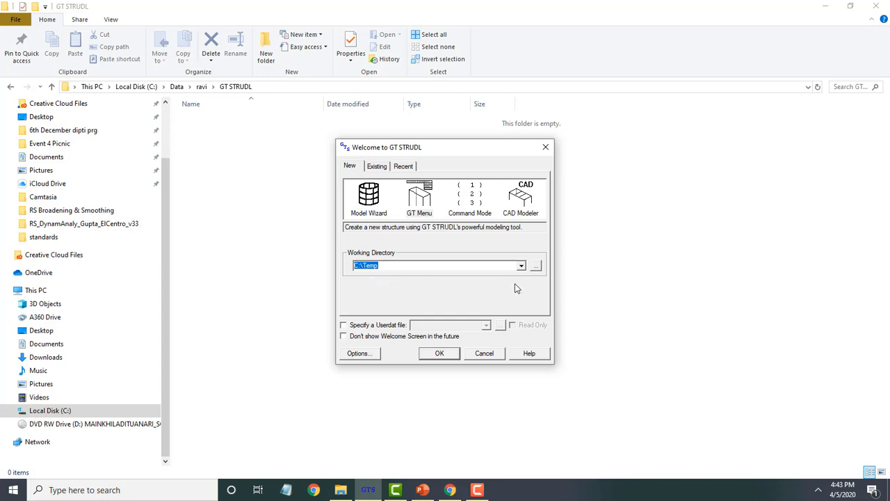
text(V)
drag(488, 266, 319, 276)
key(ctrl+v)
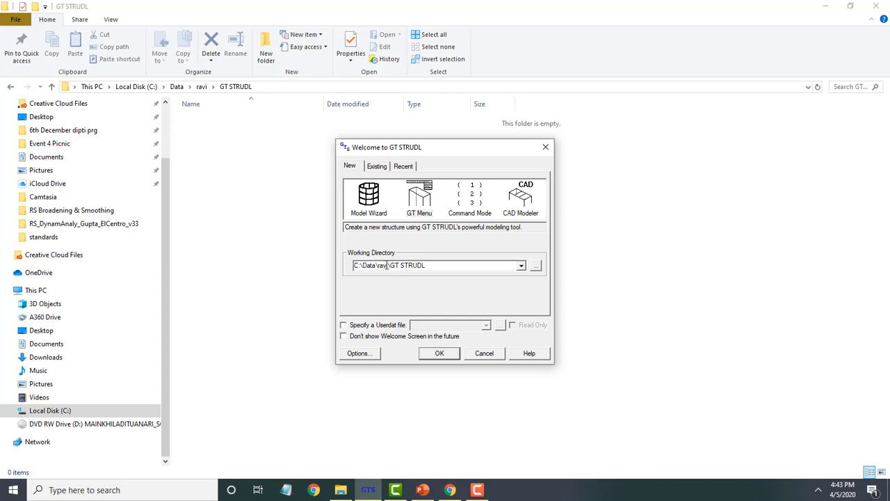
- Start a Command Mode session and open Create Cross-section Property Database to begin a new cross-section
click(476, 216)
double_click(475, 216)
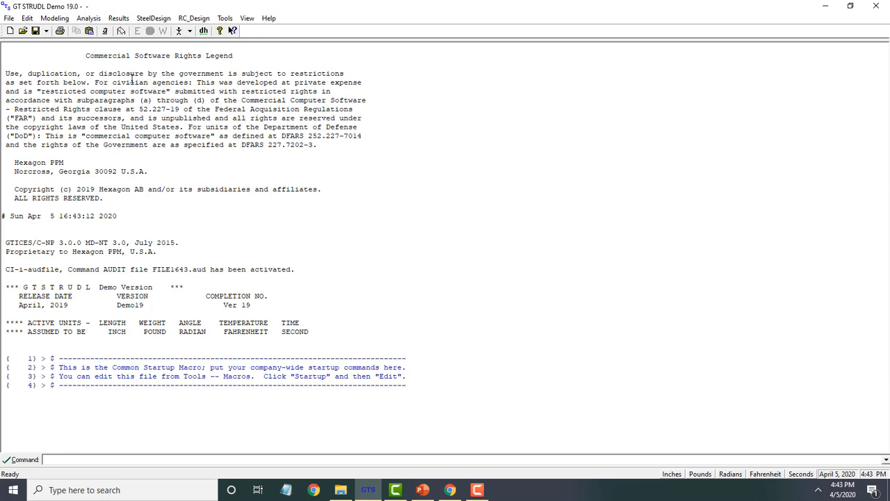
click(59, 19)
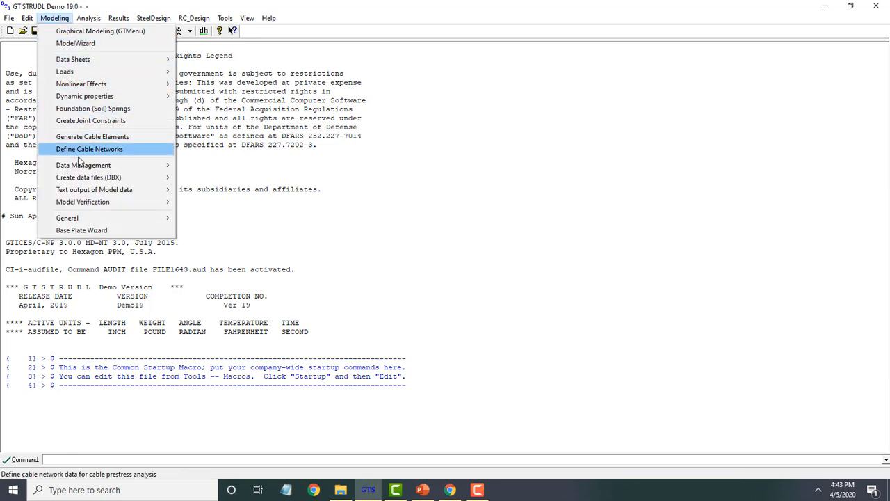
mouse_move(84, 165)
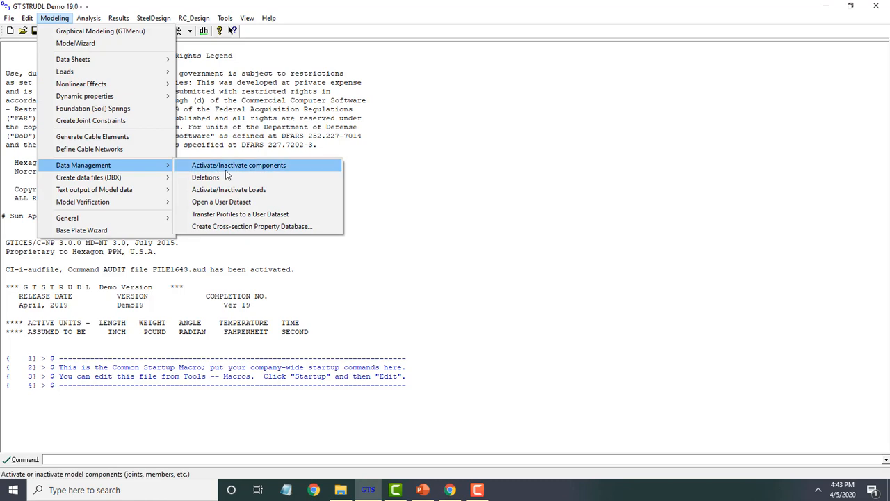
click(233, 227)
click(275, 164)
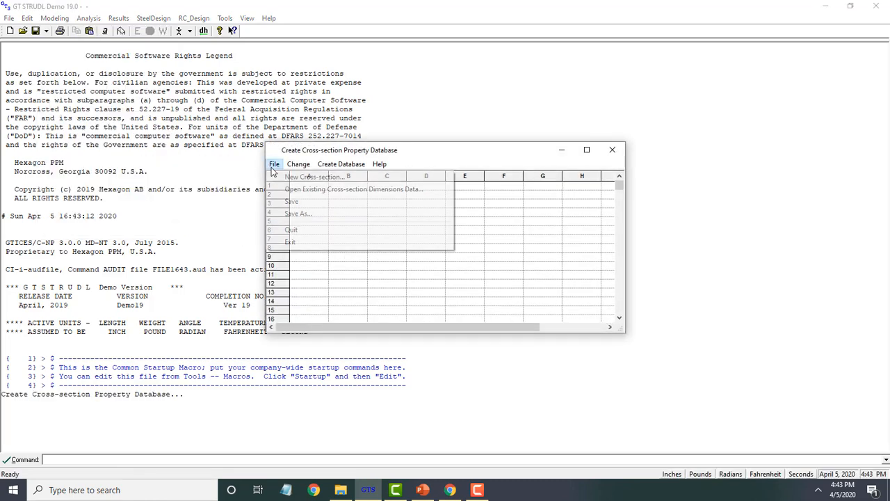
click(281, 178)
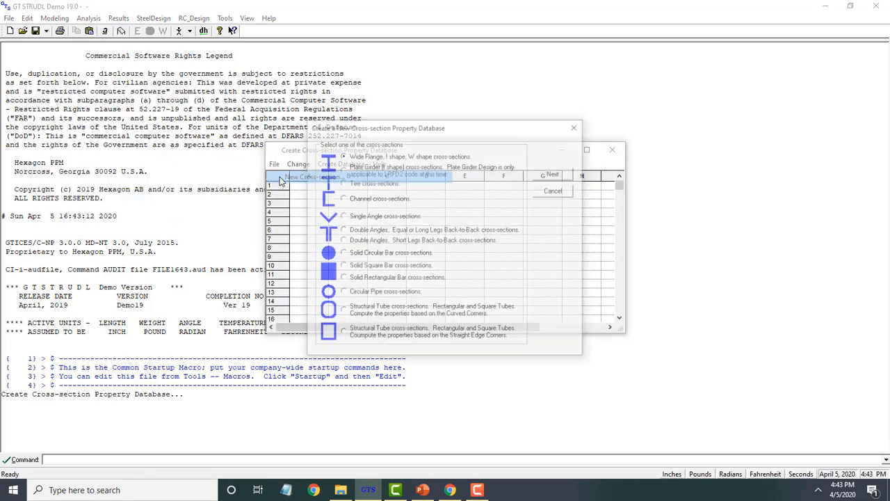
- Choose structural tube cross-sections computed with curved corners and acknowledge the write-permission notice
click(360, 311)
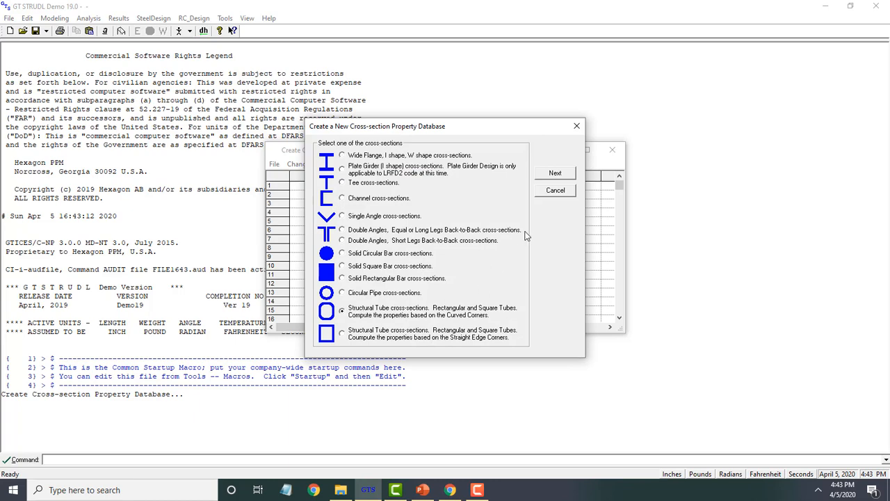
click(559, 175)
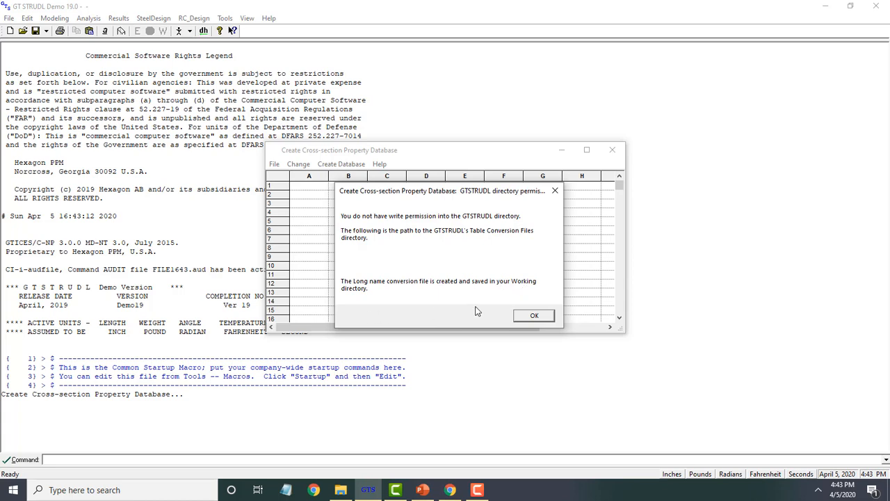
click(531, 316)
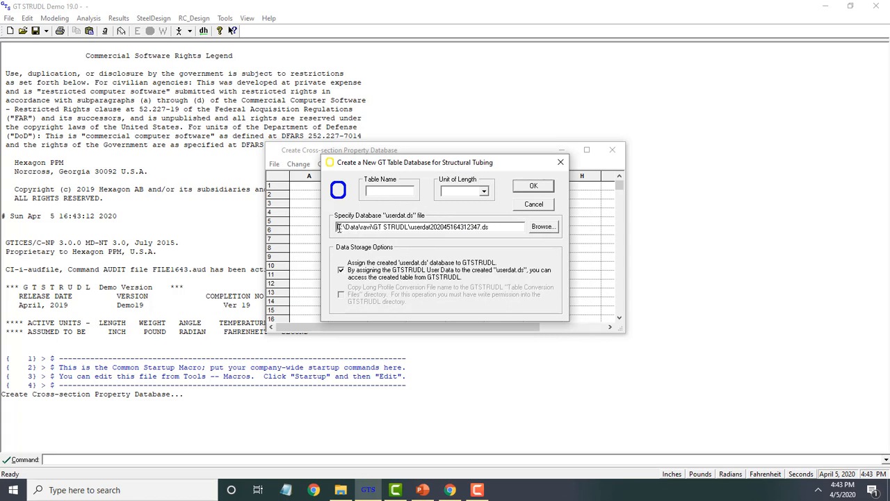
- Create a structural tubing table named T15 with length units in Inches, keeping the default userdat.ds file
drag(339, 228, 423, 233)
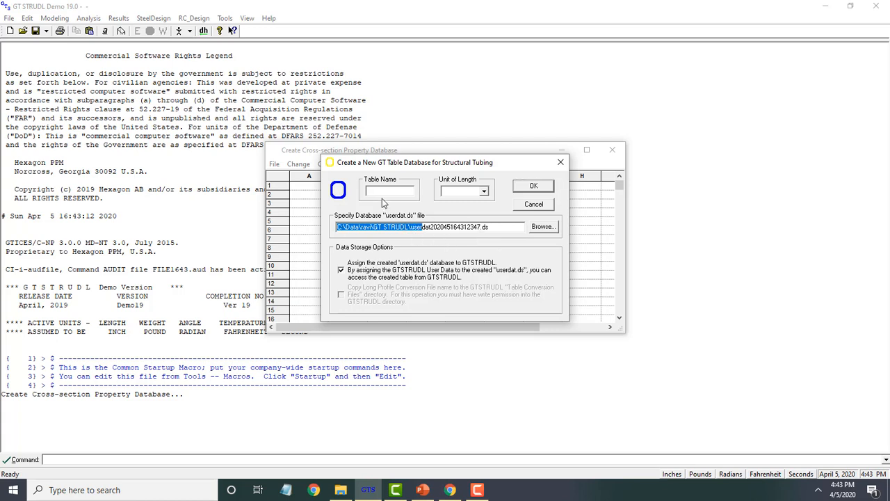
click(386, 192)
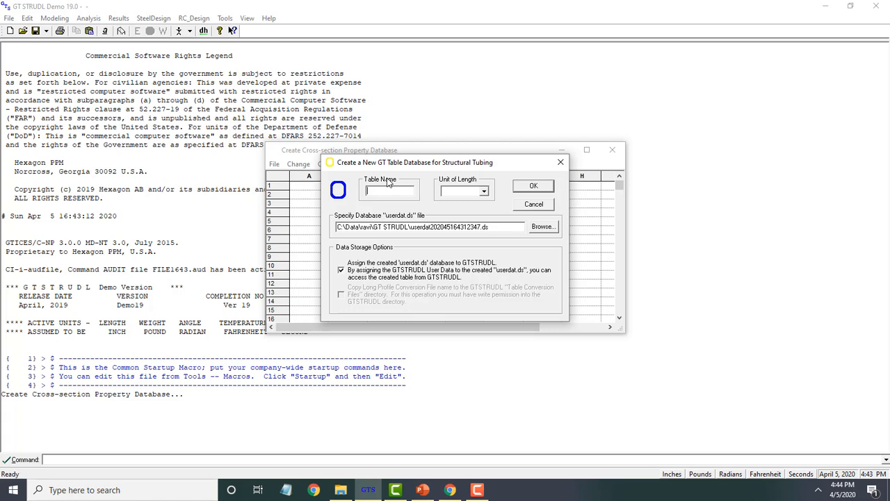
text(t1)
text(T1)
text(5)
click(485, 194)
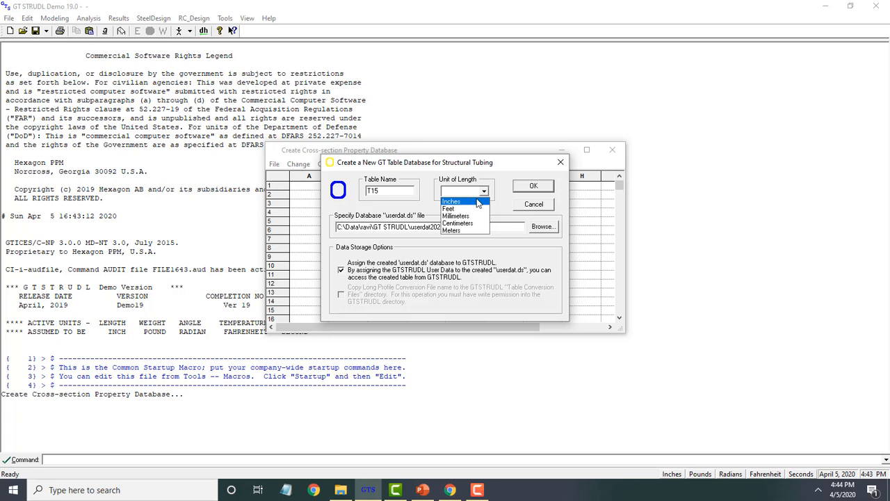
click(478, 203)
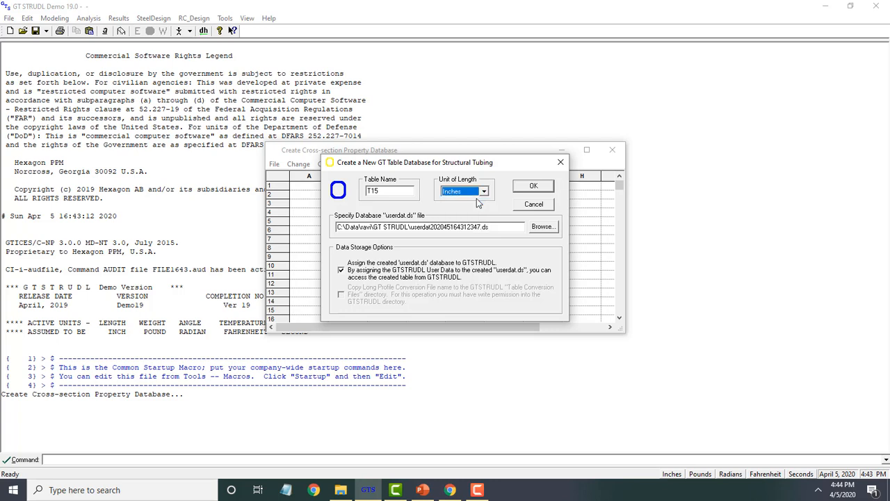
click(534, 187)
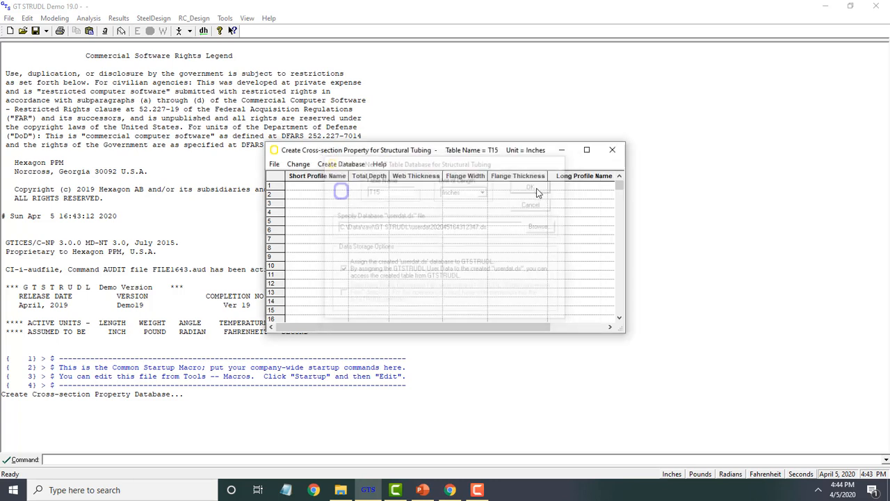
- Enter the first profile with short name T1.5 and total depth 1.5
click(314, 186)
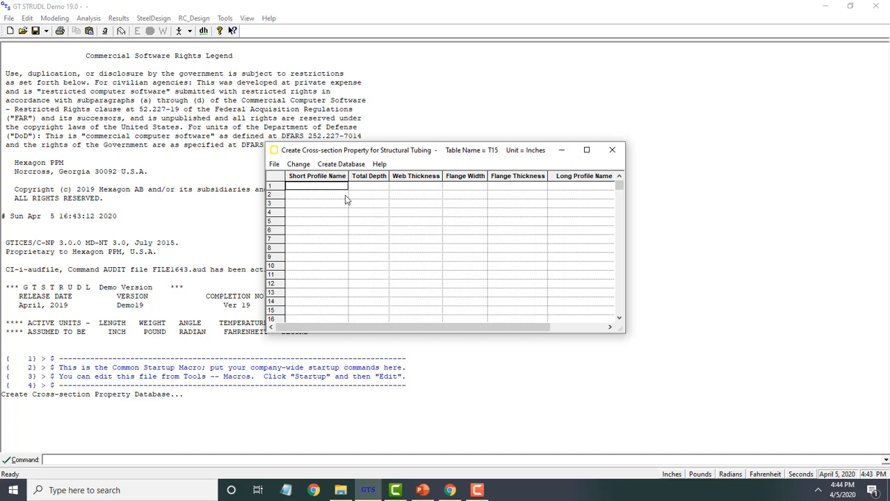
text(t)
key(BackSpace)
text(T1.5)
click(377, 188)
text(1.5)
click(400, 186)
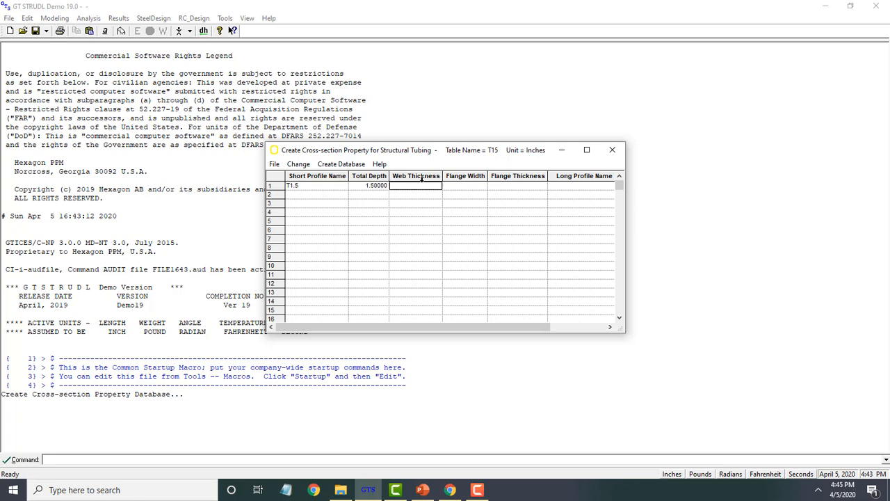
- Set the first profile's web thickness to 0.18, flange width to 1.5 and flange thickness to 0.15
text(0.18)
click(476, 185)
text(1.5)
click(520, 186)
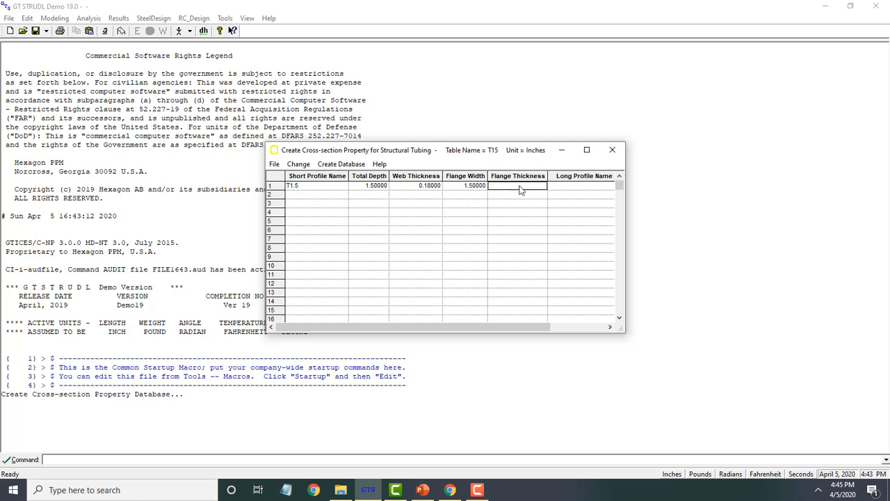
text(0.15)
click(565, 187)
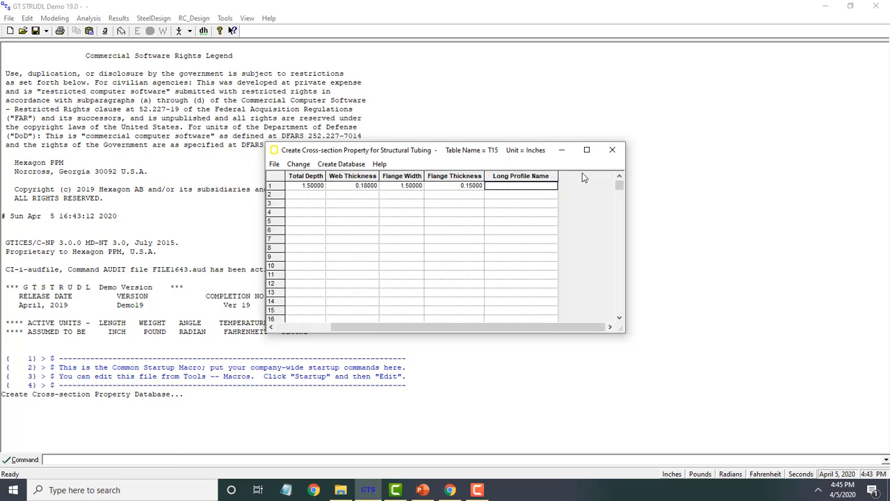
- Maximize the table window and set the first profile's long name to TUB1.5X1.5
click(586, 151)
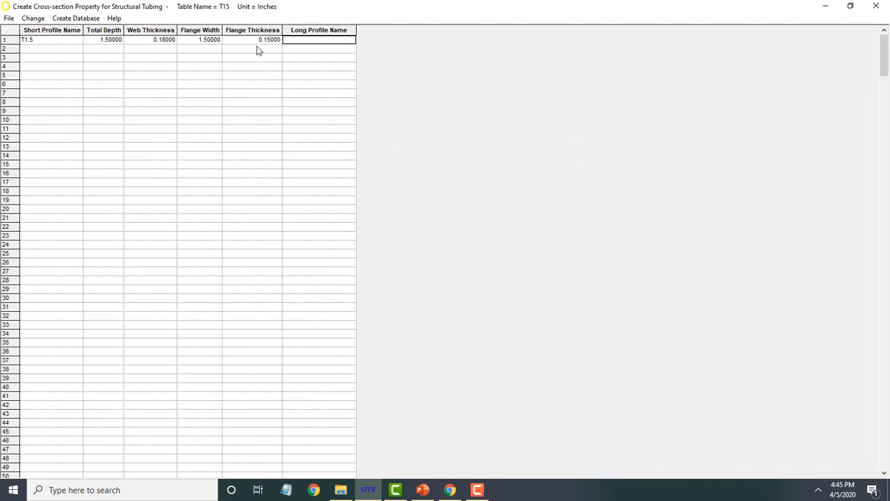
text(T)
text(TUB)
text(1.)
text(5)
text(X1.)
text(5)
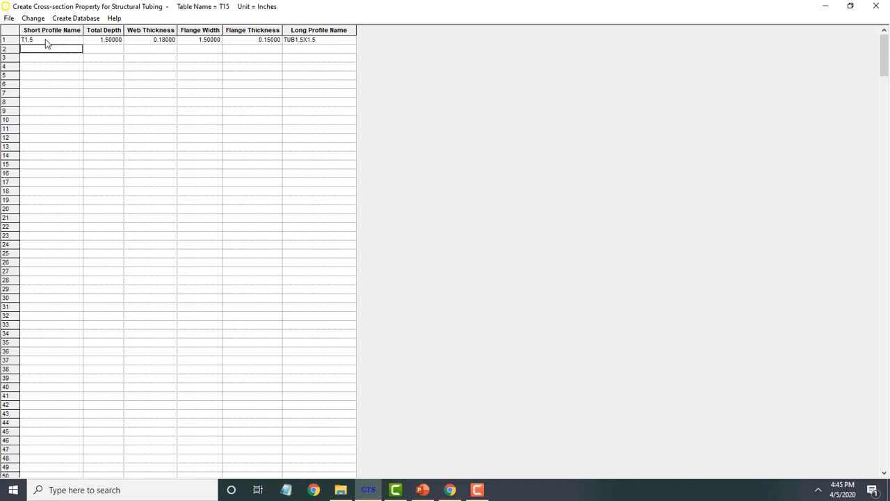
- Copy the first profile row and paste it into the second row
drag(45, 40, 312, 47)
key(ctrl+c)
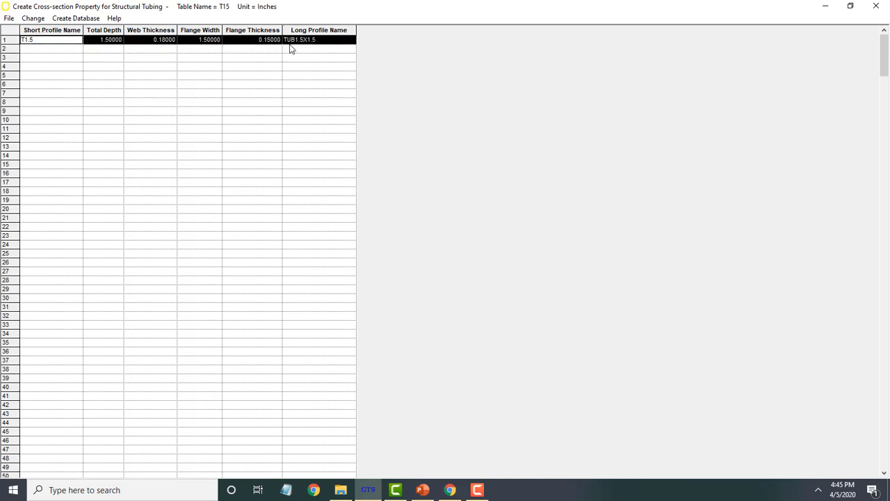
click(40, 48)
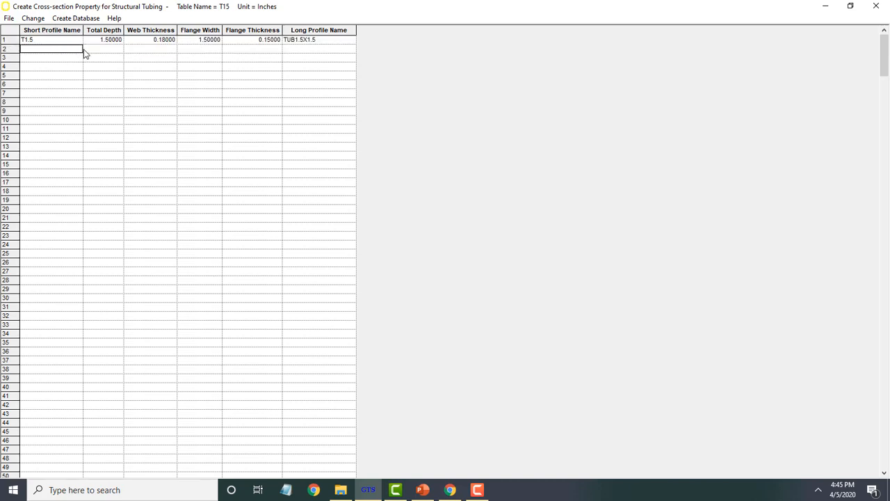
key(ctrl+v)
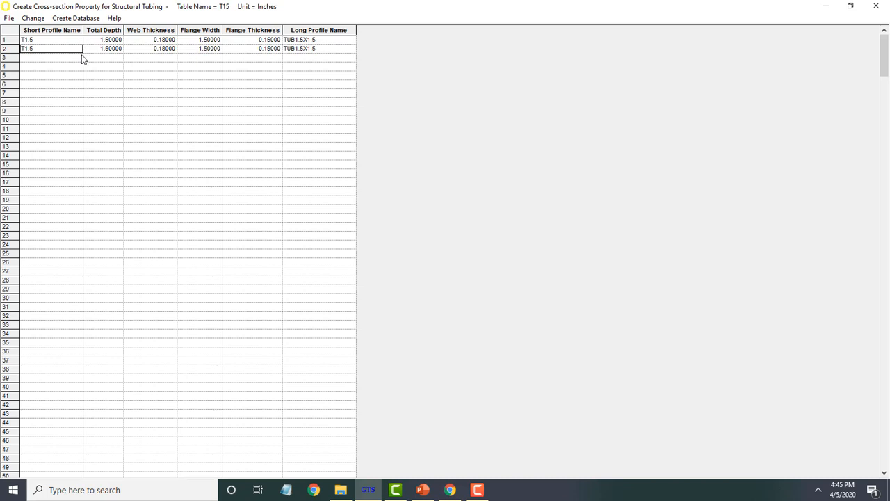
- Change the second profile's short name to T0.5 and its total depth to 0.5
text(t)
text(T0.)
text(5)
click(93, 50)
text(0.5)
click(164, 40)
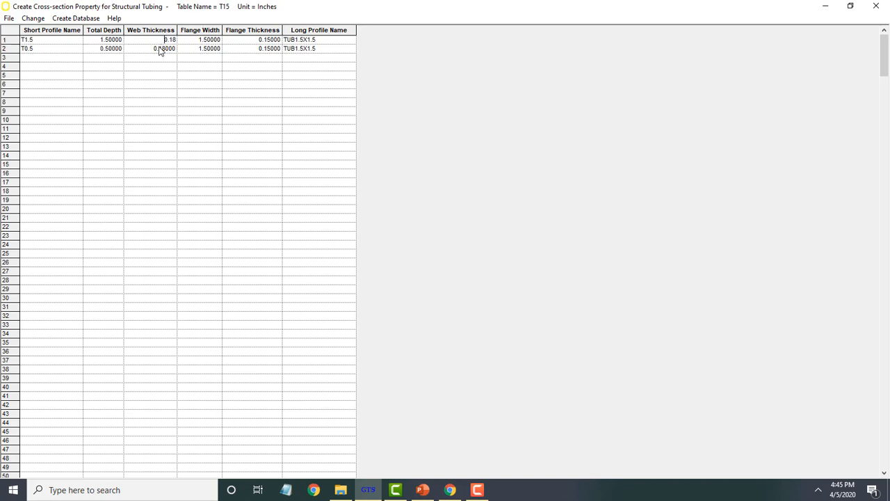
- Set the second profile's flange width to 0.15 and the flange thickness of both profiles to 0.18
click(198, 50)
text(0.15)
click(270, 49)
click(274, 40)
drag(268, 40, 323, 40)
text(0.18)
click(274, 49)
drag(274, 49, 374, 49)
text(0.18)
- Change the second profile's long name to TUB0.5X0.5
click(321, 50)
click(301, 48)
drag(320, 50, 304, 48)
click(299, 48)
key(BackSpace)
text(0)
key(BackSpace)
text(0)
- Copy the second profile row and paste it into the third row
click(39, 57)
drag(42, 50, 310, 50)
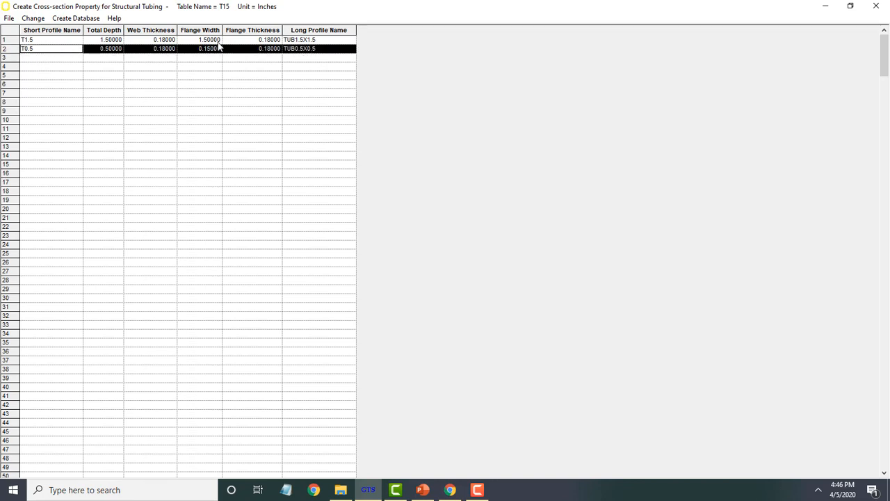
key(ctrl+c)
click(80, 57)
key(ctrl+v)
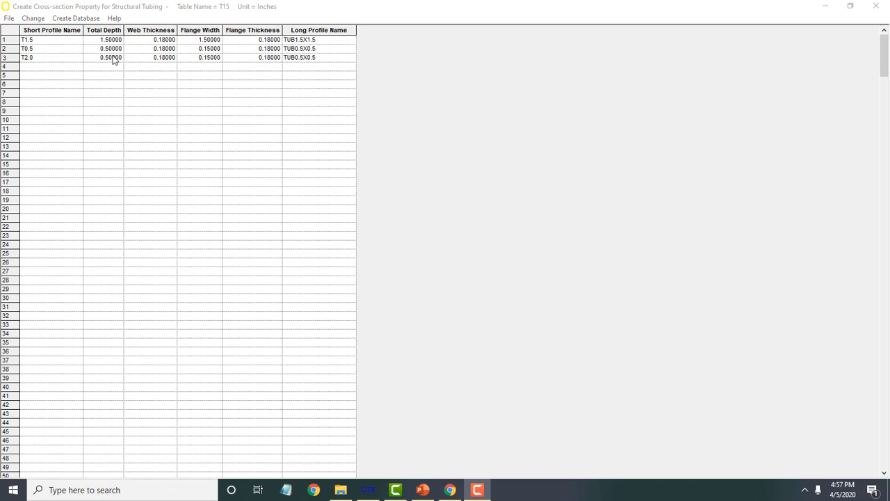
- Set the third profile's total depth to 1 and its flange width to 2
click(115, 58)
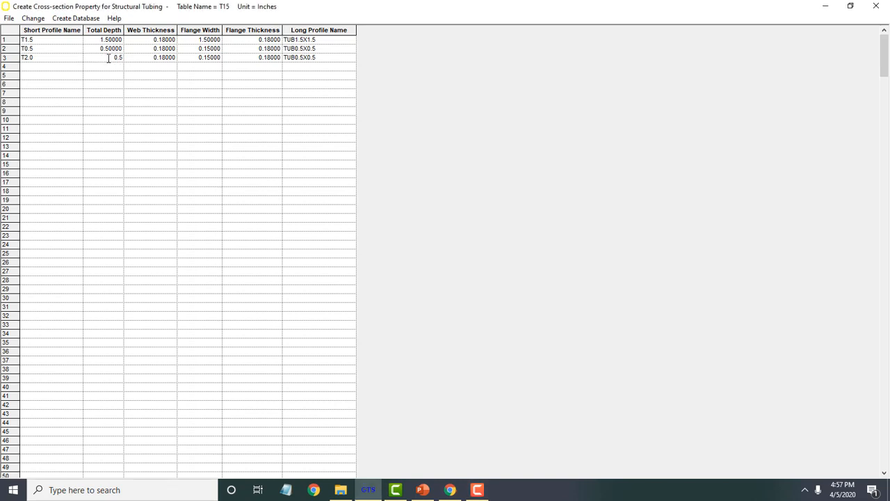
drag(109, 58, 224, 77)
text(1)
click(207, 57)
drag(199, 49, 352, 72)
click(201, 57)
drag(202, 57, 253, 61)
text(2)
double_click(172, 58)
double_click(273, 60)
- Save the table as T15.gtt, create the table database, and close the table editor
click(11, 18)
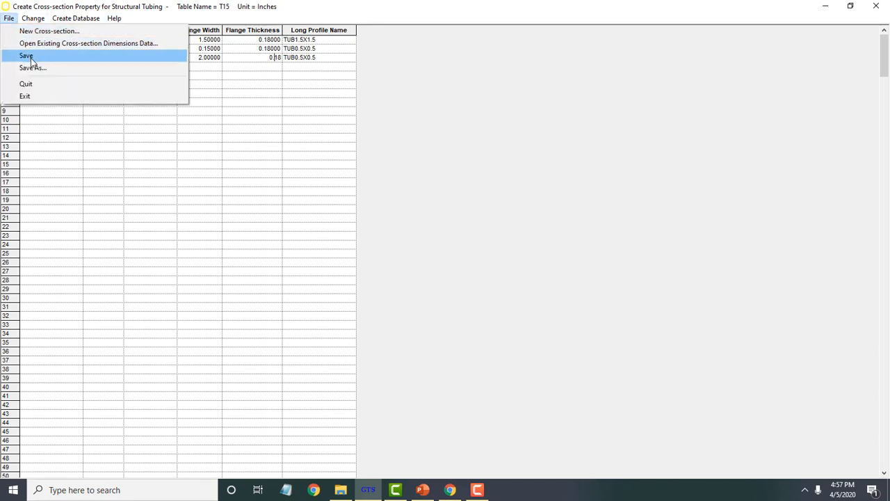
click(30, 59)
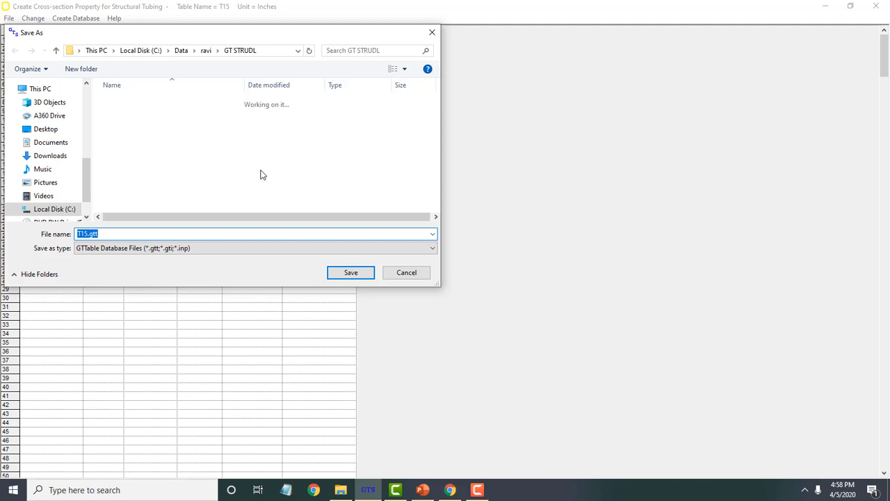
click(354, 275)
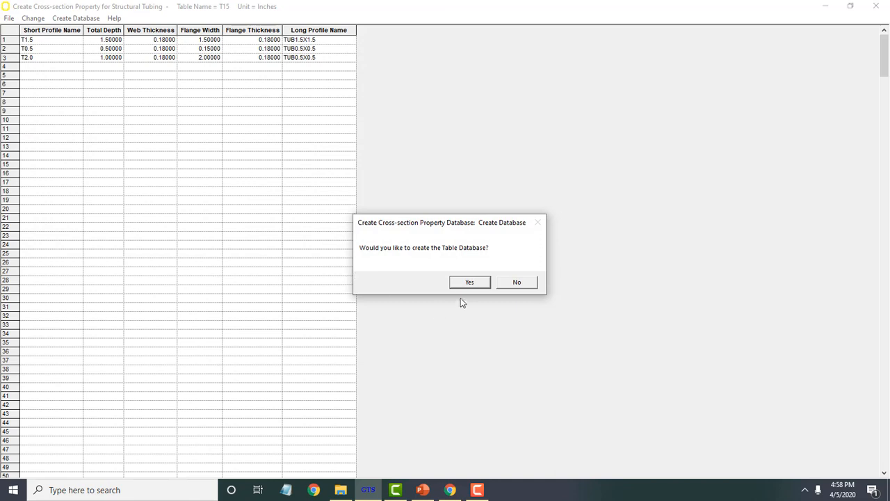
click(469, 283)
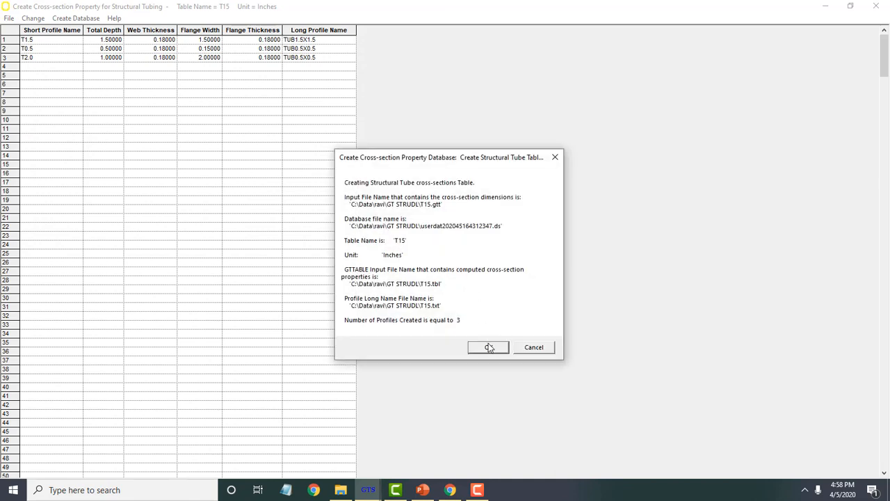
click(491, 348)
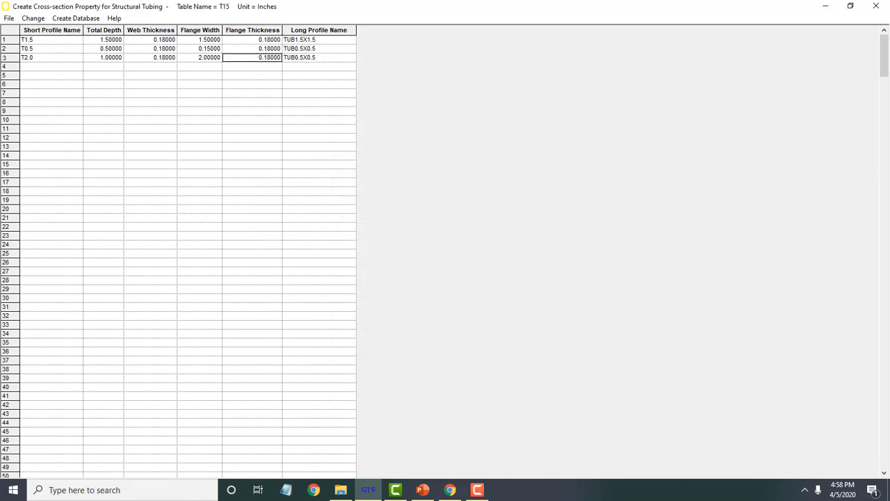
click(878, 5)
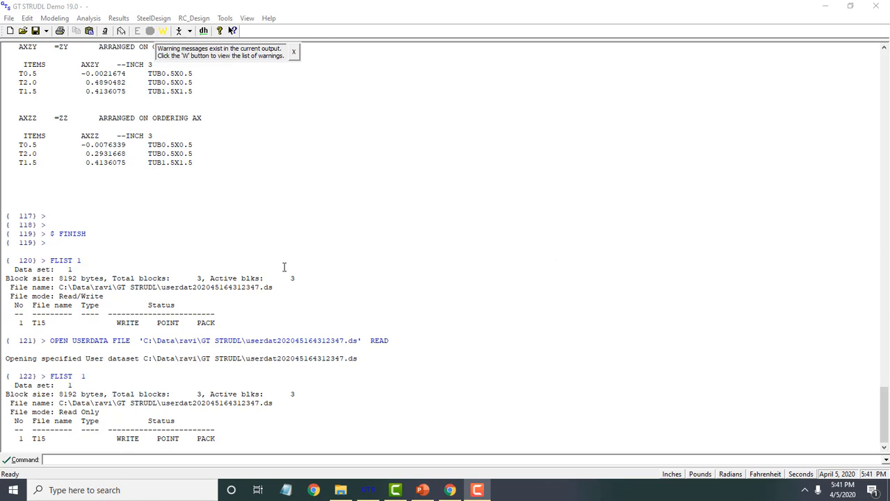
- Scroll through the output to review the computed T15 cross-section properties and ordering lists
scroll(292, 263, up, 3)
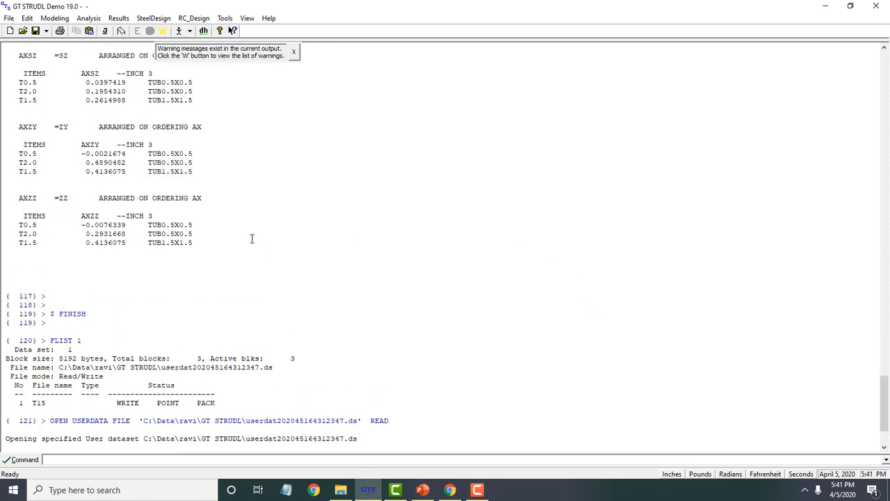
scroll(252, 238, up, 3)
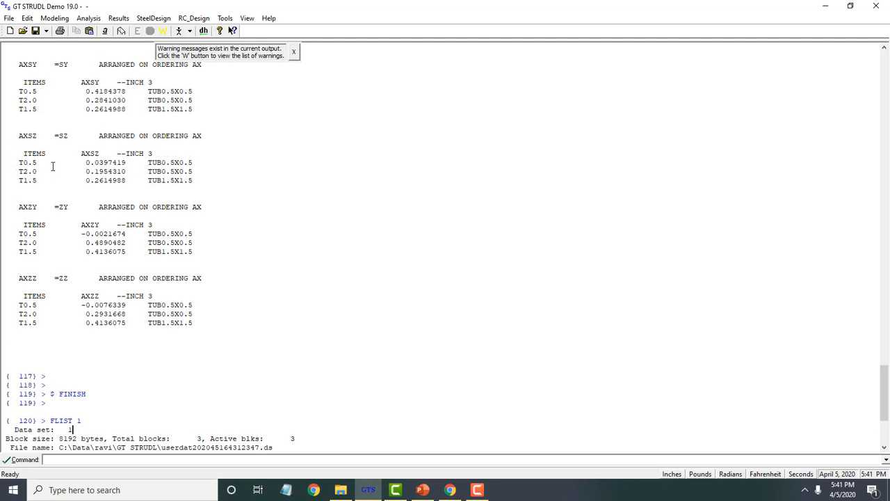
scroll(40, 281, up, 2)
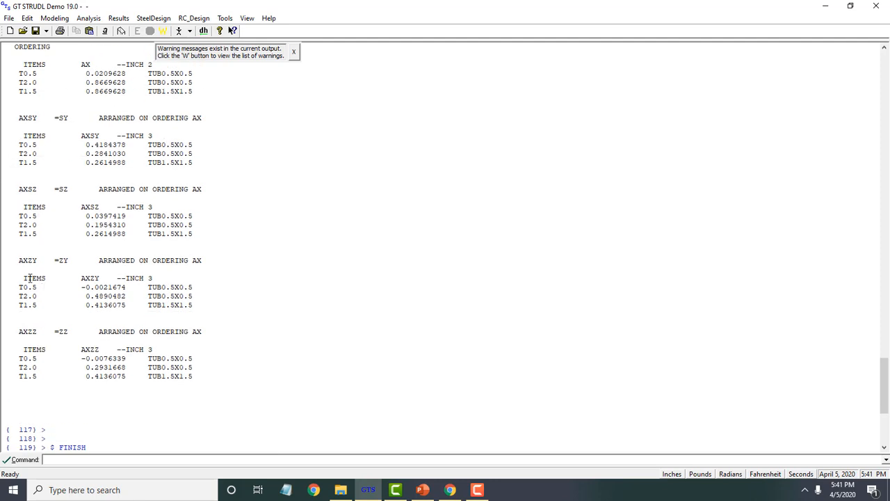
scroll(30, 278, up, 4)
scroll(30, 279, up, 5)
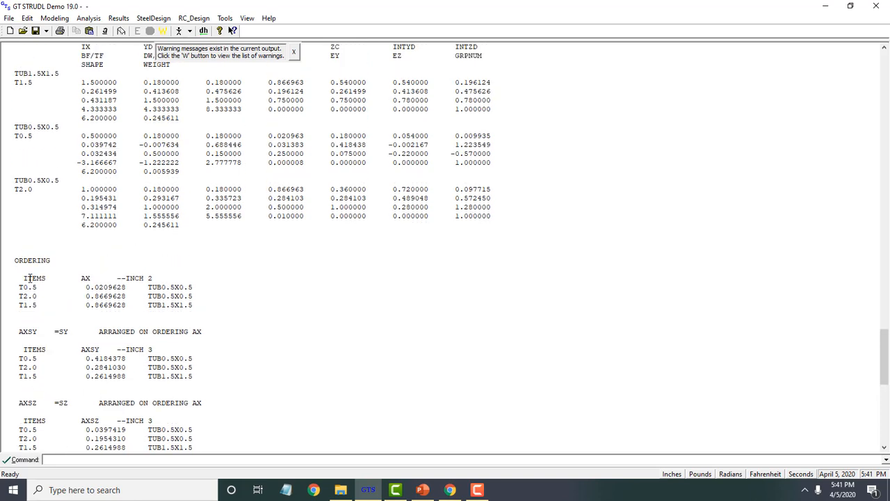
scroll(30, 278, down, 1)
scroll(70, 187, up, 3)
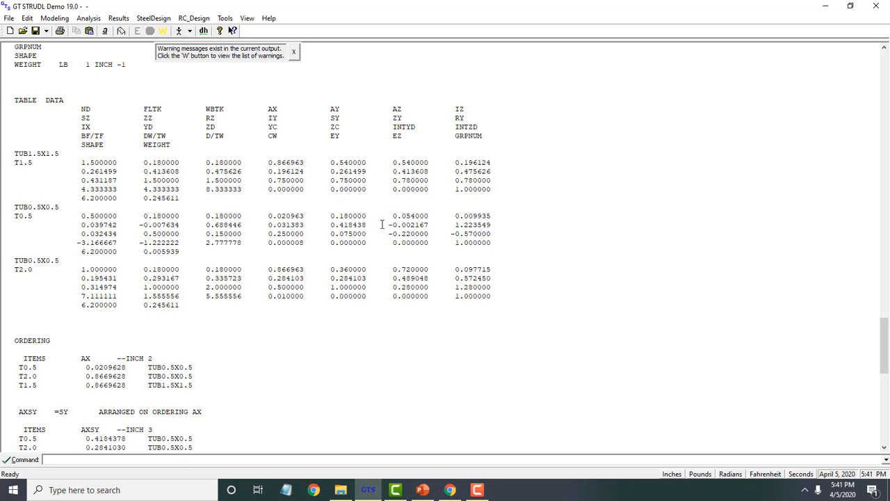
scroll(383, 233, down, 1)
scroll(376, 240, down, 6)
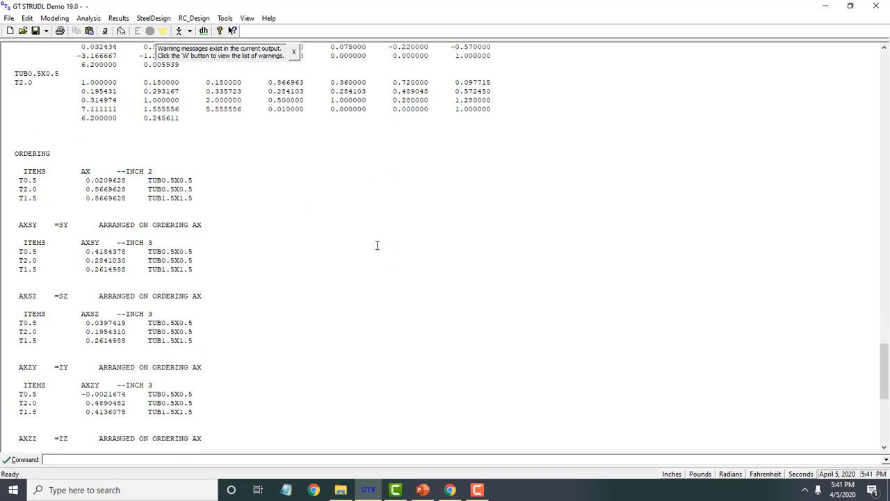
scroll(377, 245, down, 3)
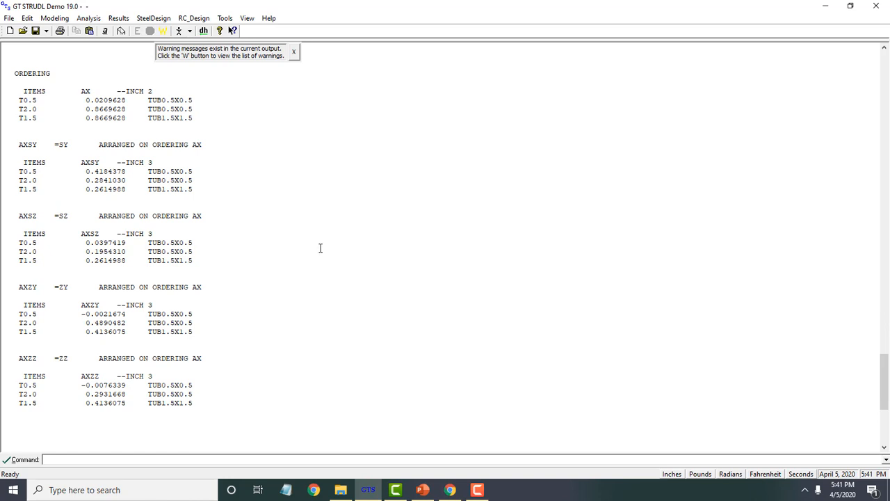
- Exit GT STRUDL, finishing the solver normally without saving the output file
click(874, 5)
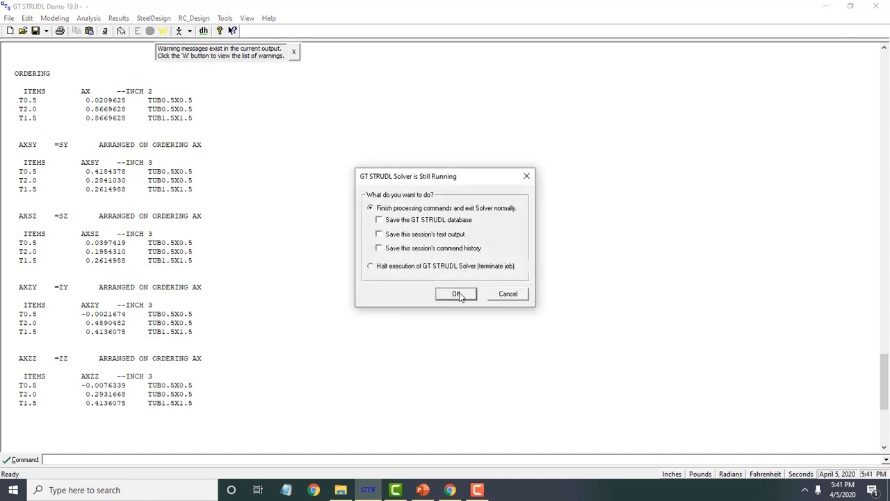
click(456, 293)
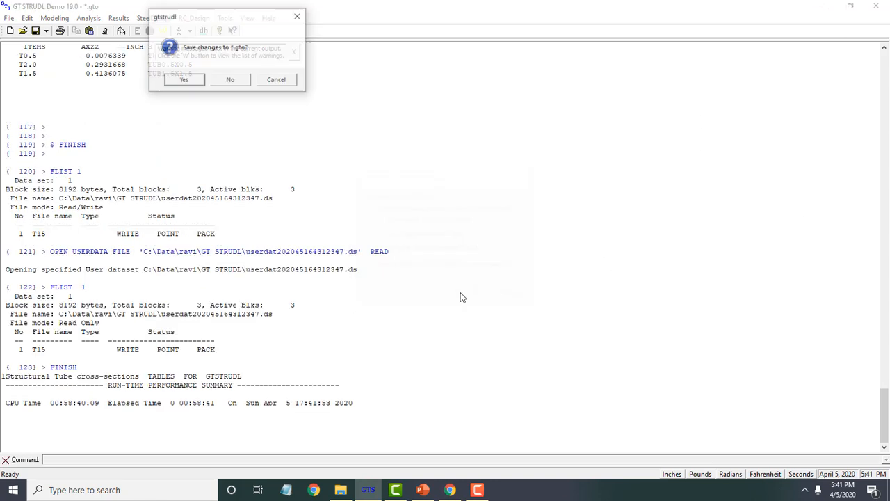
click(226, 81)
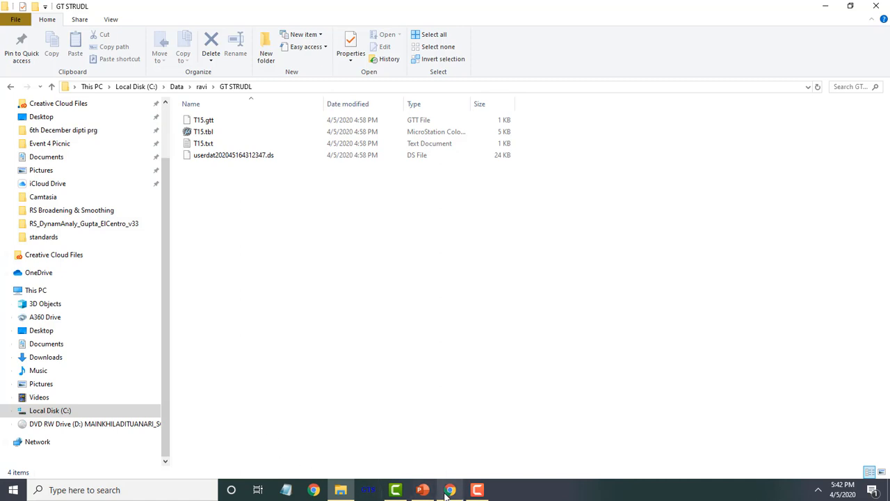
- Switch to the PowerPoint presentation and start its slide show
click(424, 491)
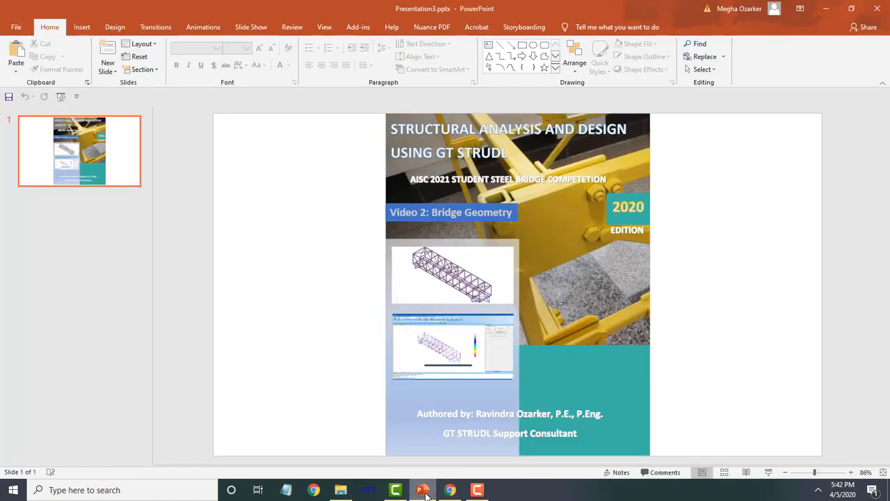
click(769, 473)
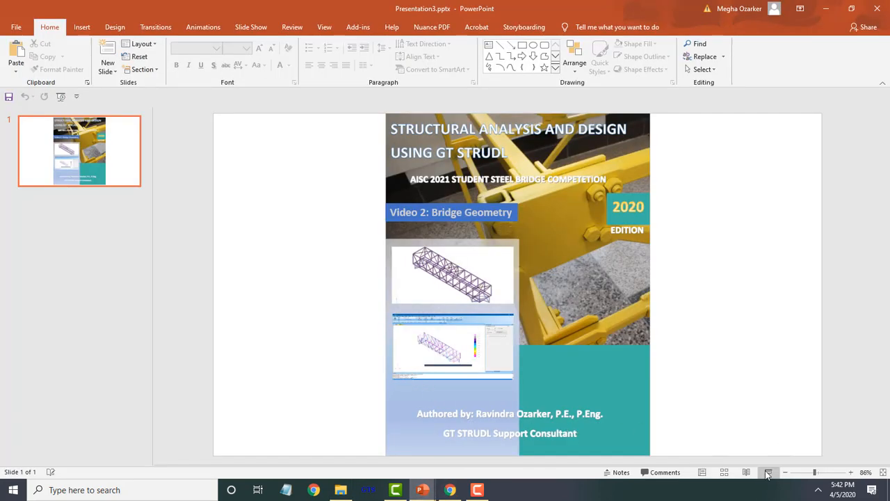